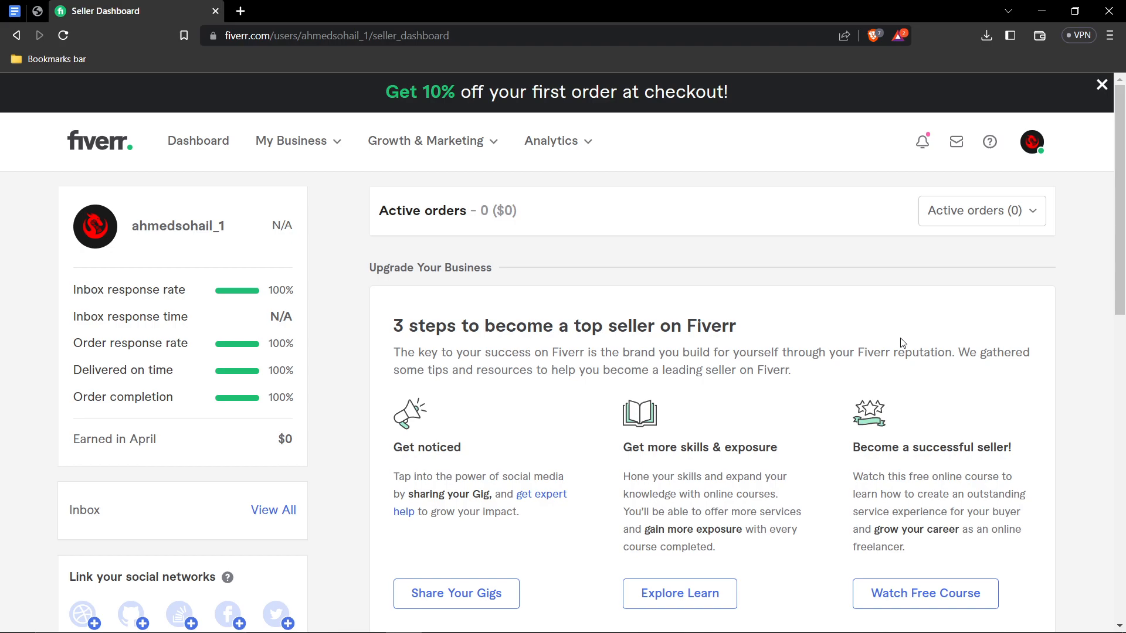
Step: Open the seller profile and start creating a new gig
click(1033, 148)
click(891, 287)
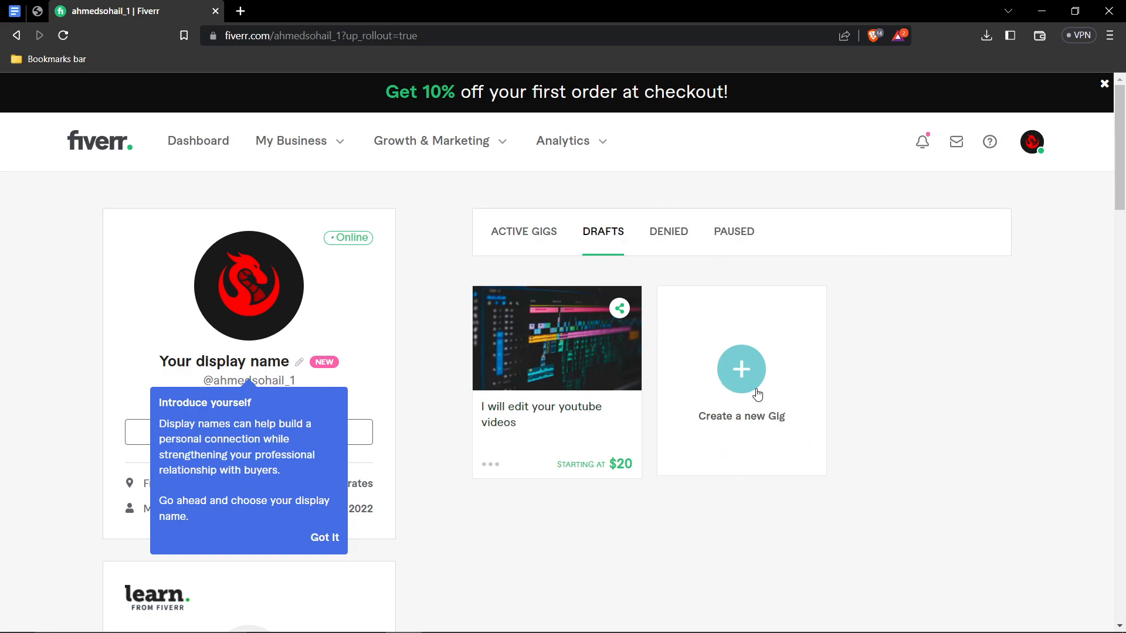
click(765, 339)
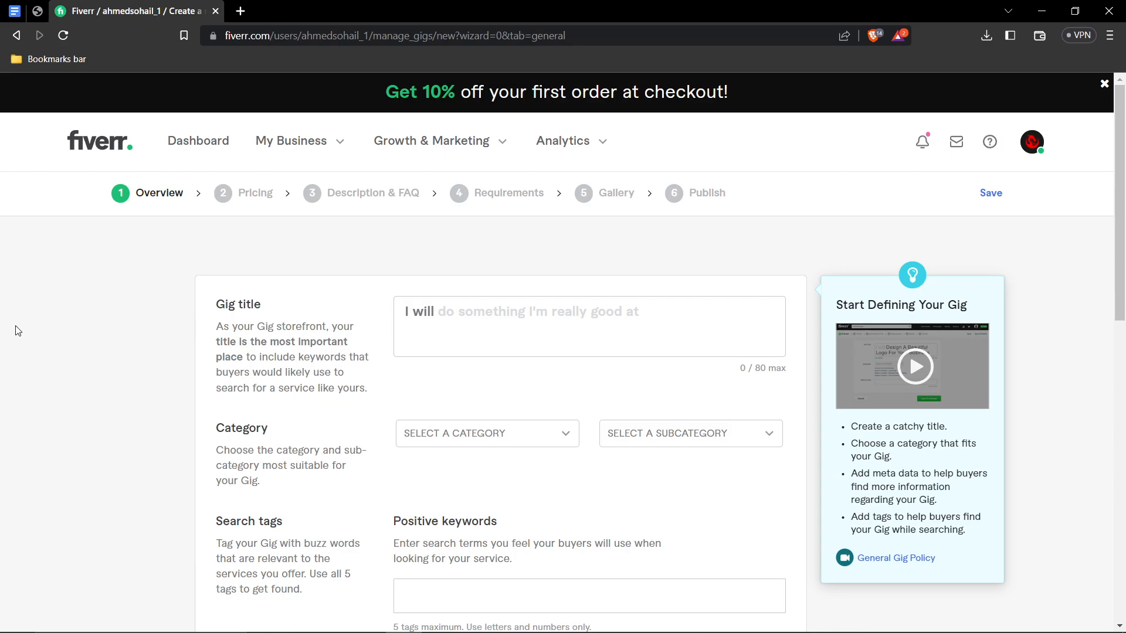
Step: Enter "photoshop any image for you" as the gig title after "I will"
scroll(193, 314, down, 3)
click(455, 174)
text(photos)
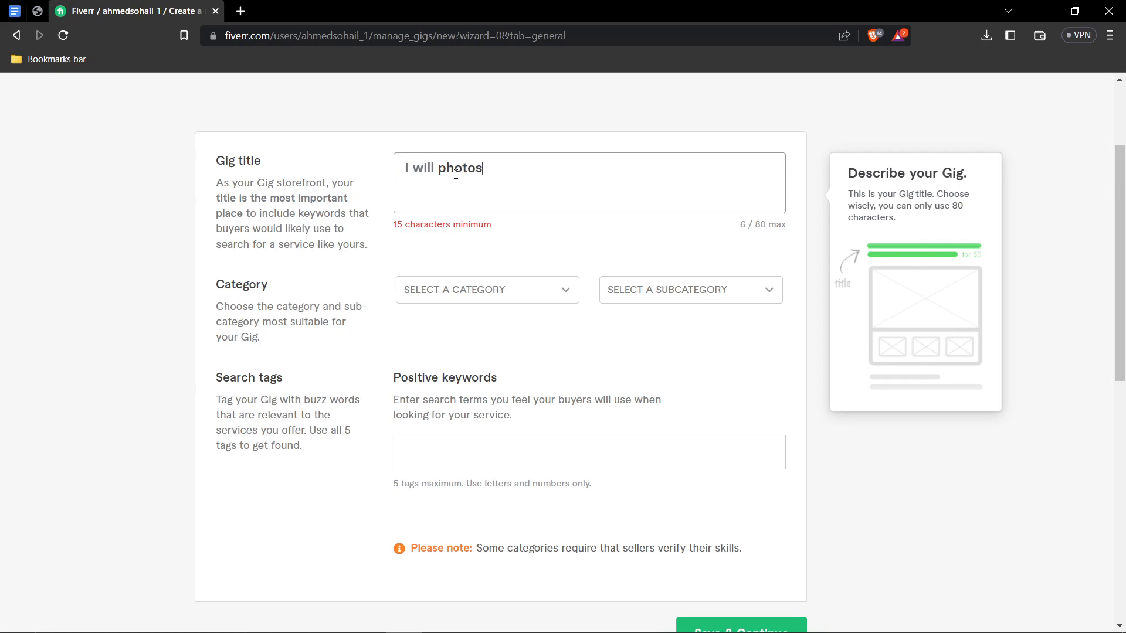
text(hop  any image )
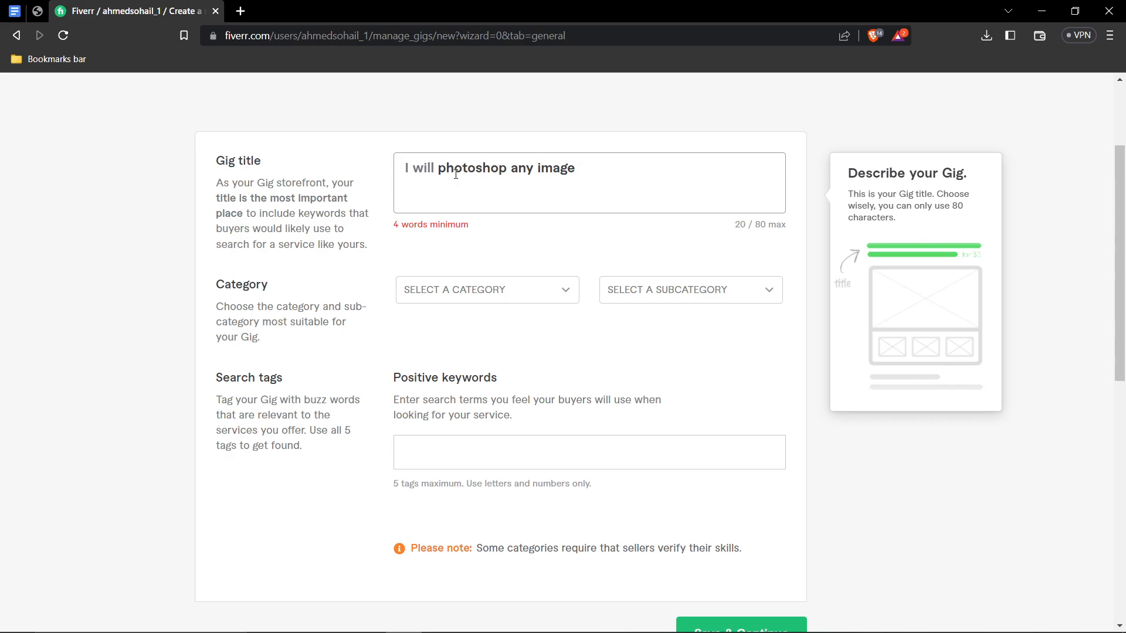
text(for you)
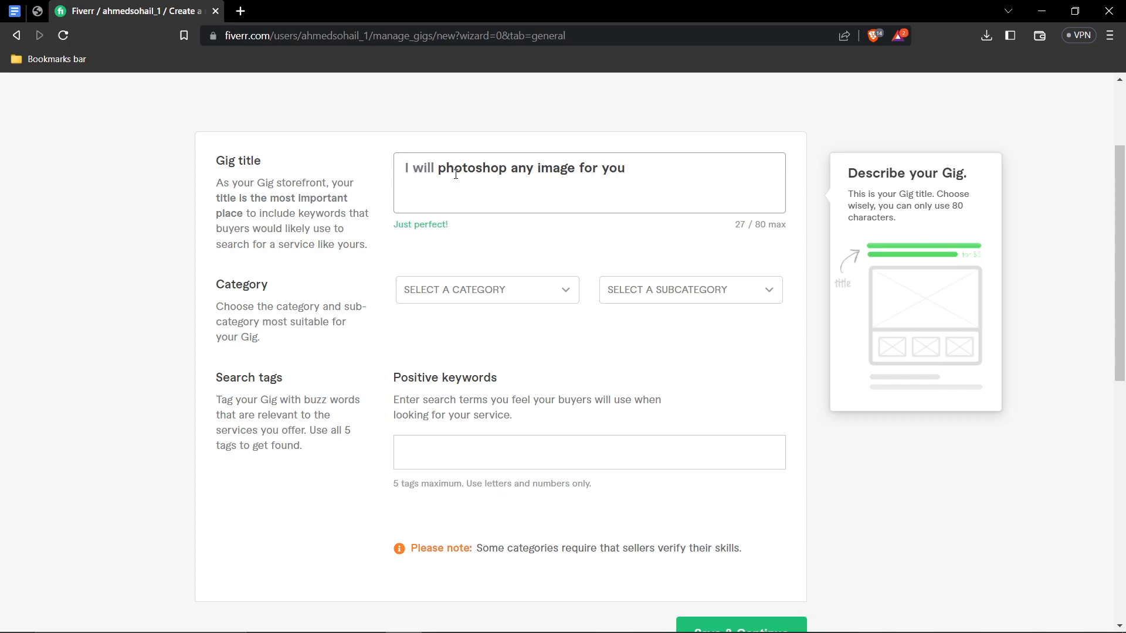
Step: Set the gig's category to Graphics & Design with the Image Editing subcategory
scroll(486, 287, down, 2)
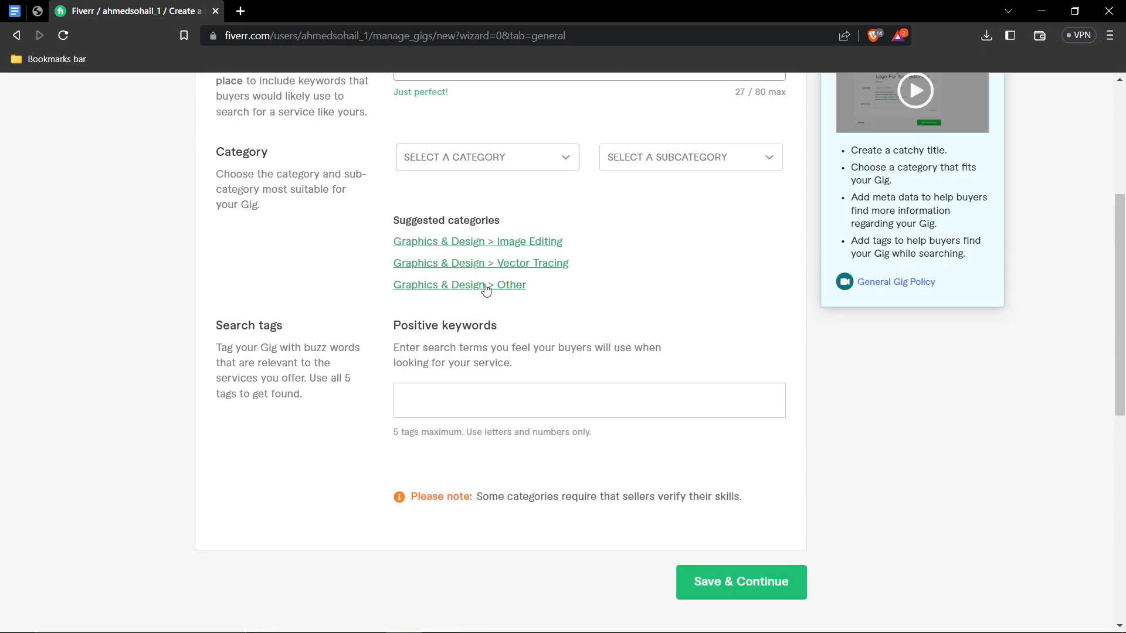
click(484, 169)
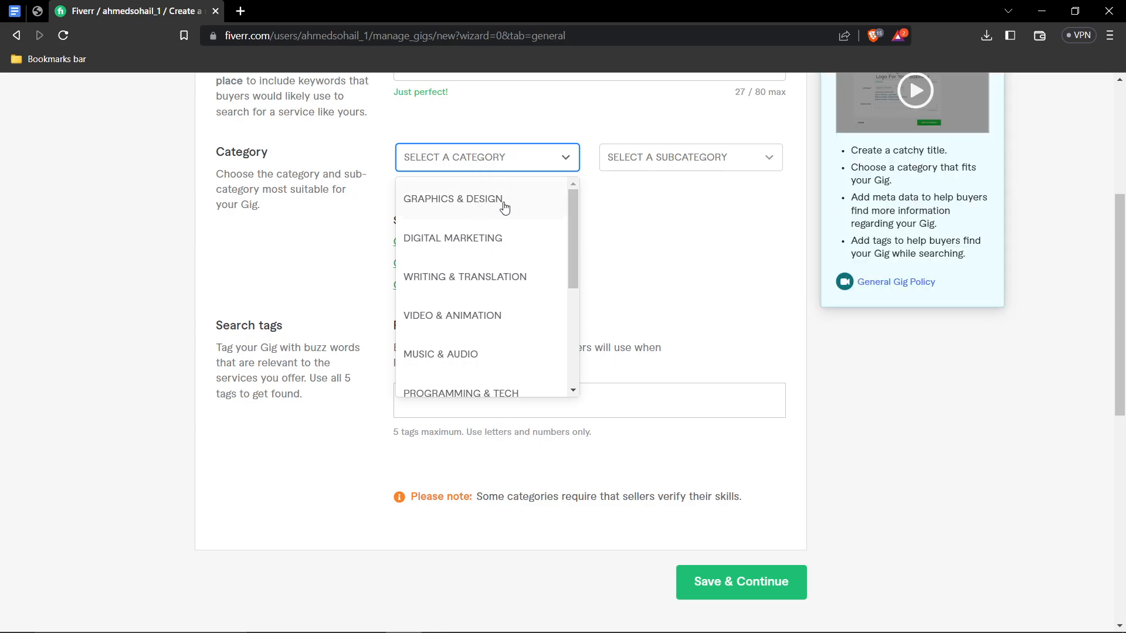
click(504, 208)
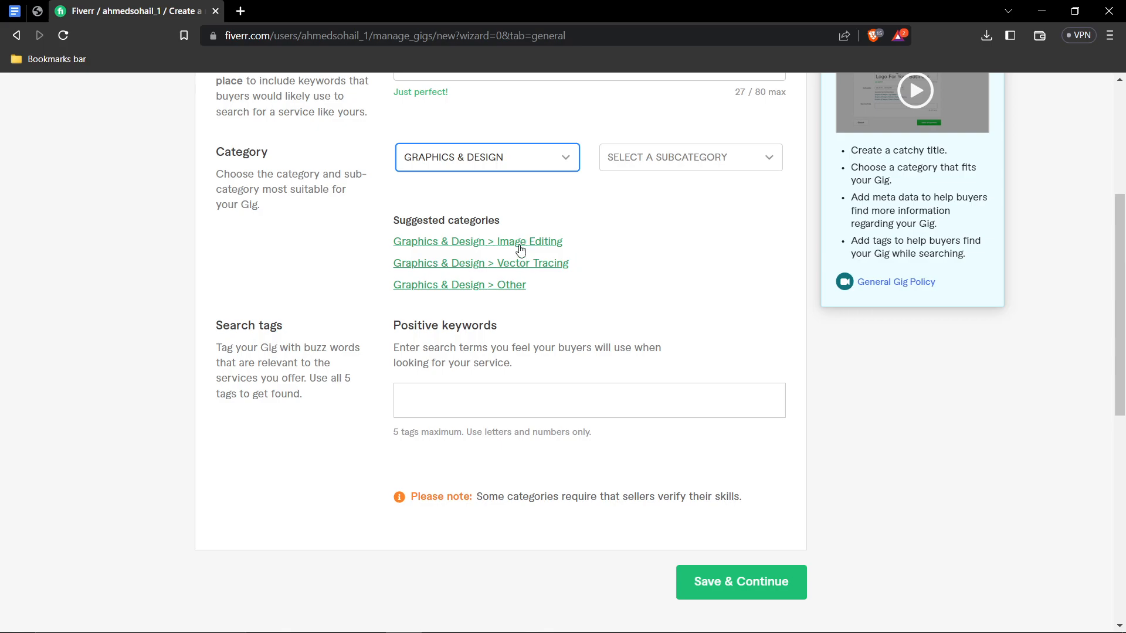
click(547, 244)
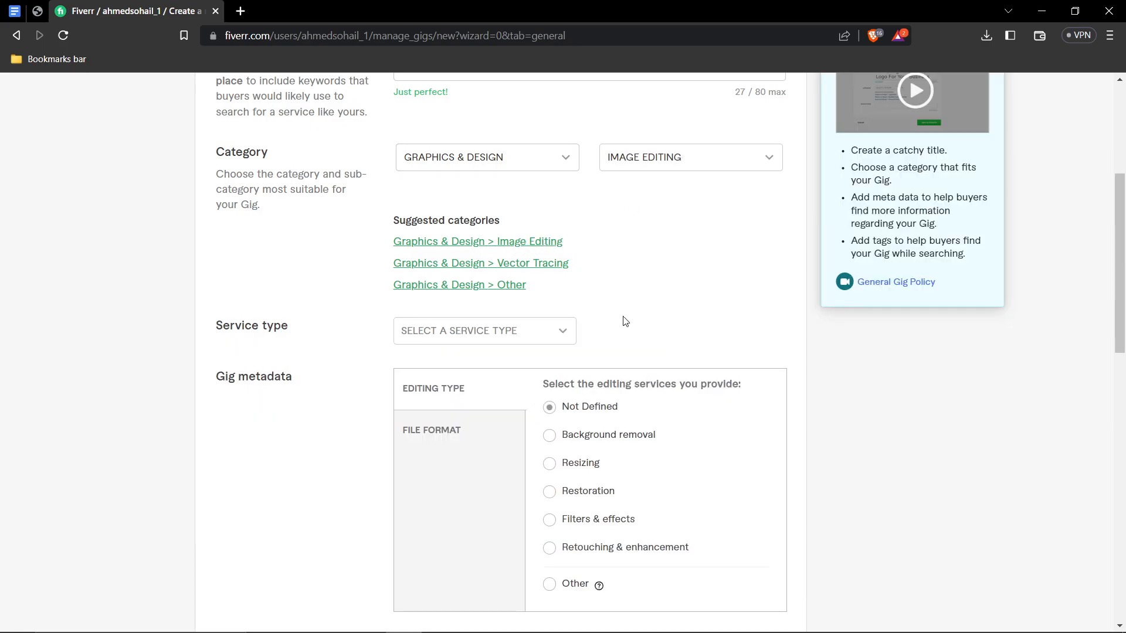
Step: Set the gig's service type to Photo Manipulation
scroll(625, 320, down, 2)
click(472, 235)
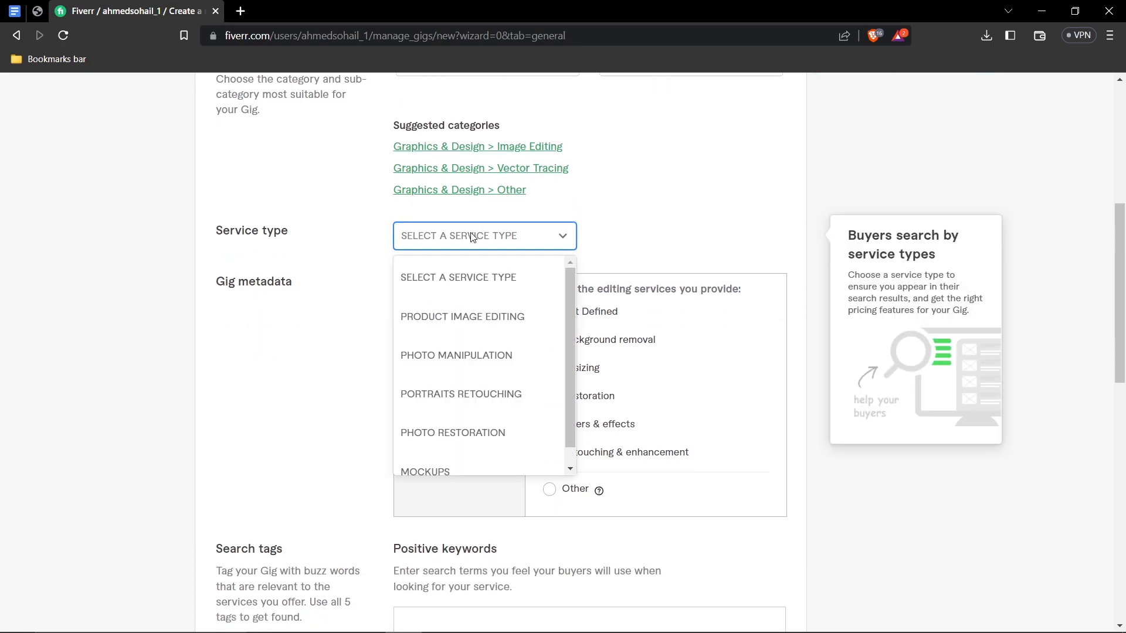
scroll(501, 333, down, 1)
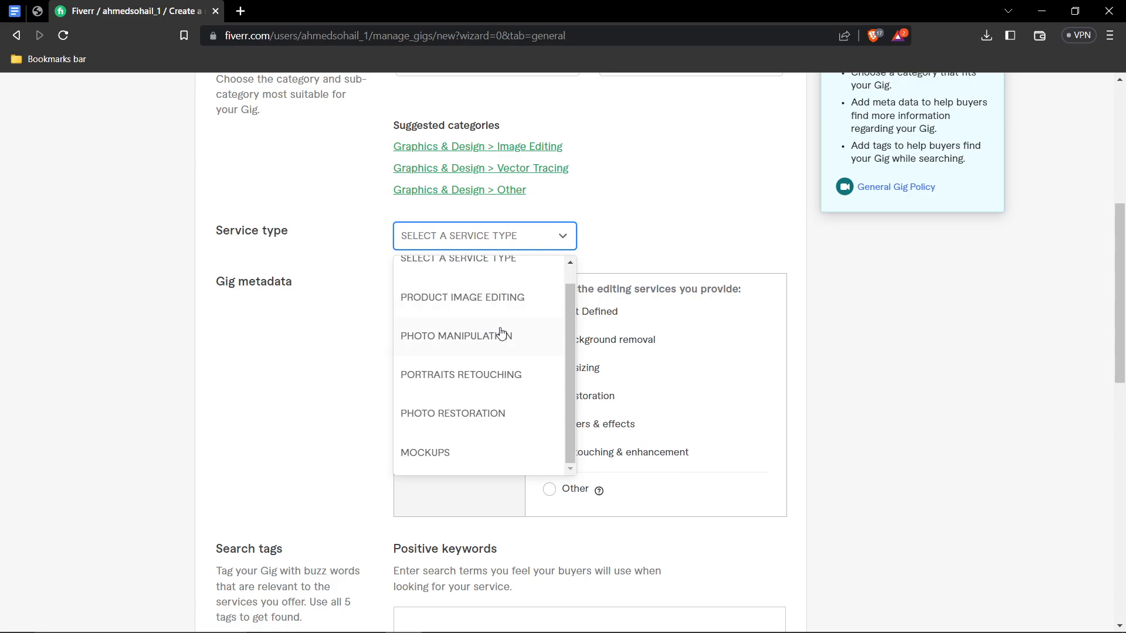
scroll(501, 334, up, 1)
scroll(501, 333, down, 1)
click(498, 340)
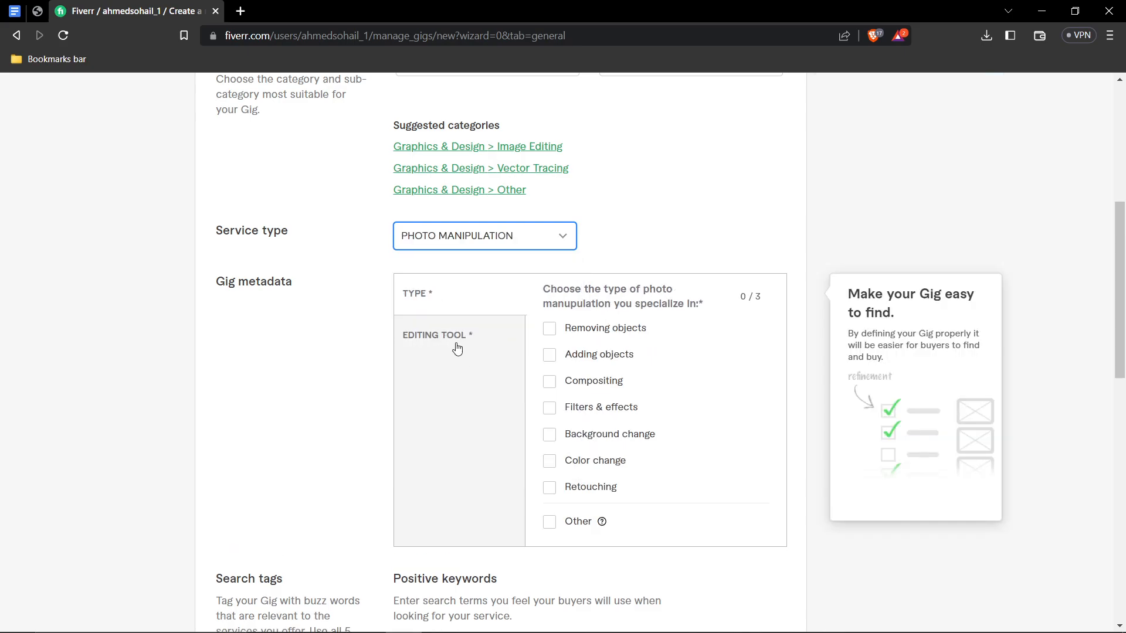
Step: Choose Filters & effects, Background change and Retouching as the photo manipulation types in the gig metadata
scroll(628, 392, down, 2)
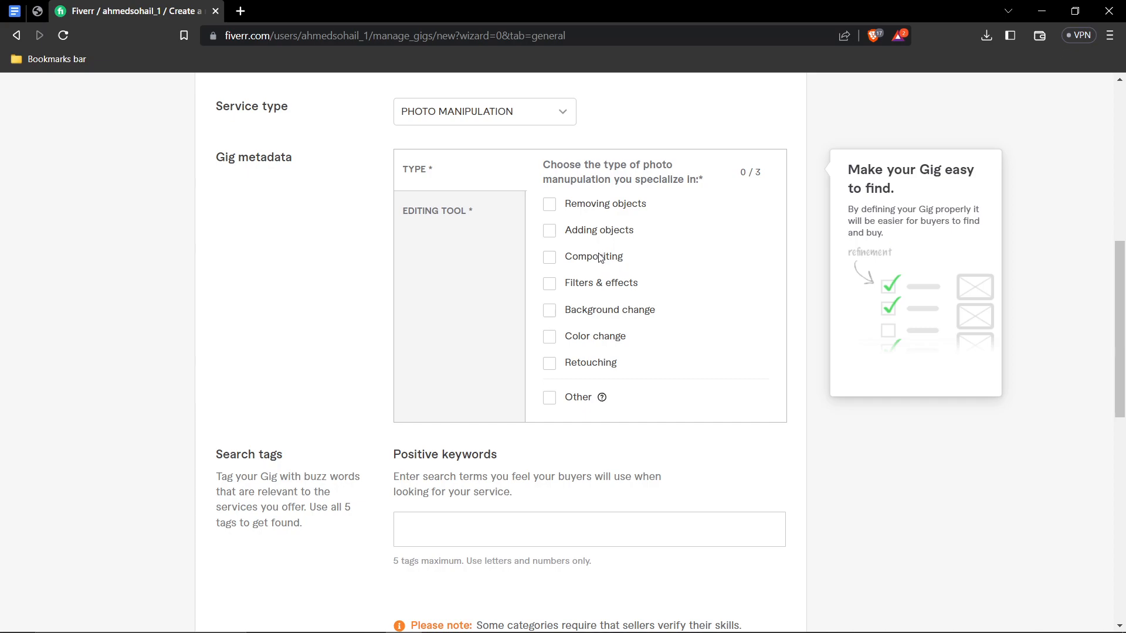
click(549, 285)
click(550, 311)
click(551, 365)
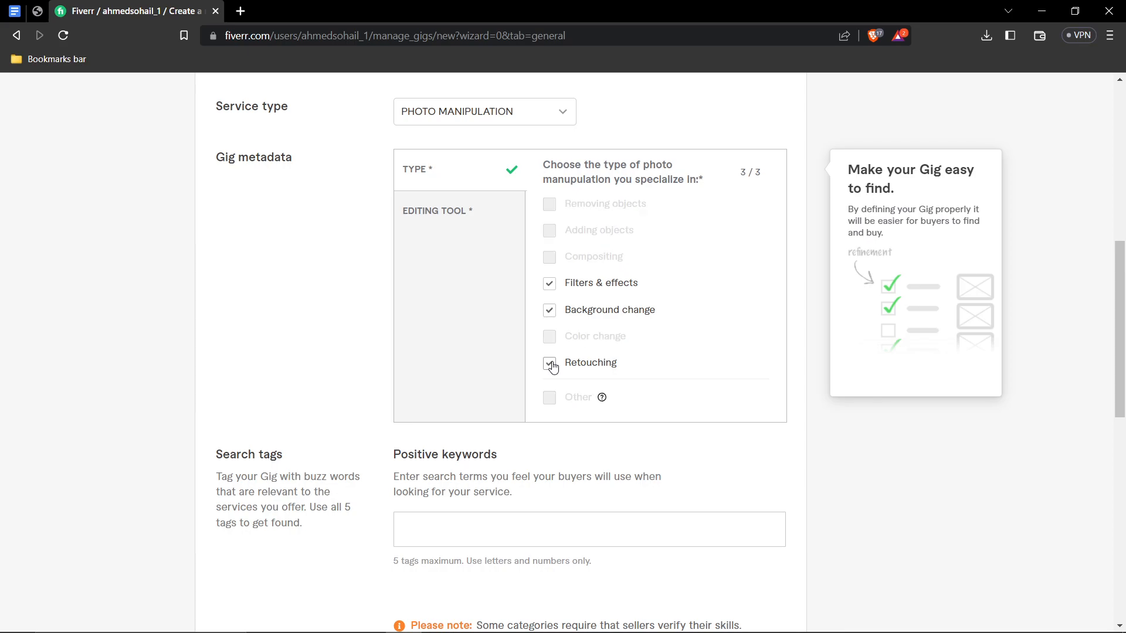
Step: Set the editing tool in the gig metadata to Adobe photoshop
click(456, 217)
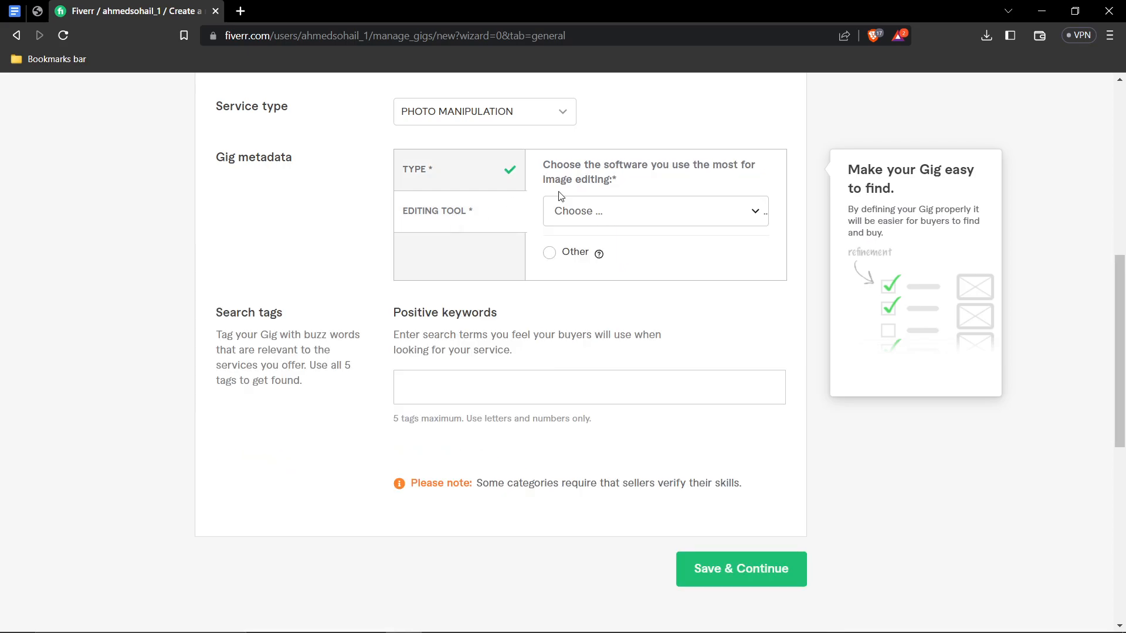
click(608, 213)
click(639, 294)
Step: Add the search tags photoshop, image editing, crop and effects, and save the overview to continue to pricing
scroll(550, 389, down, 1)
click(474, 338)
text(Photo)
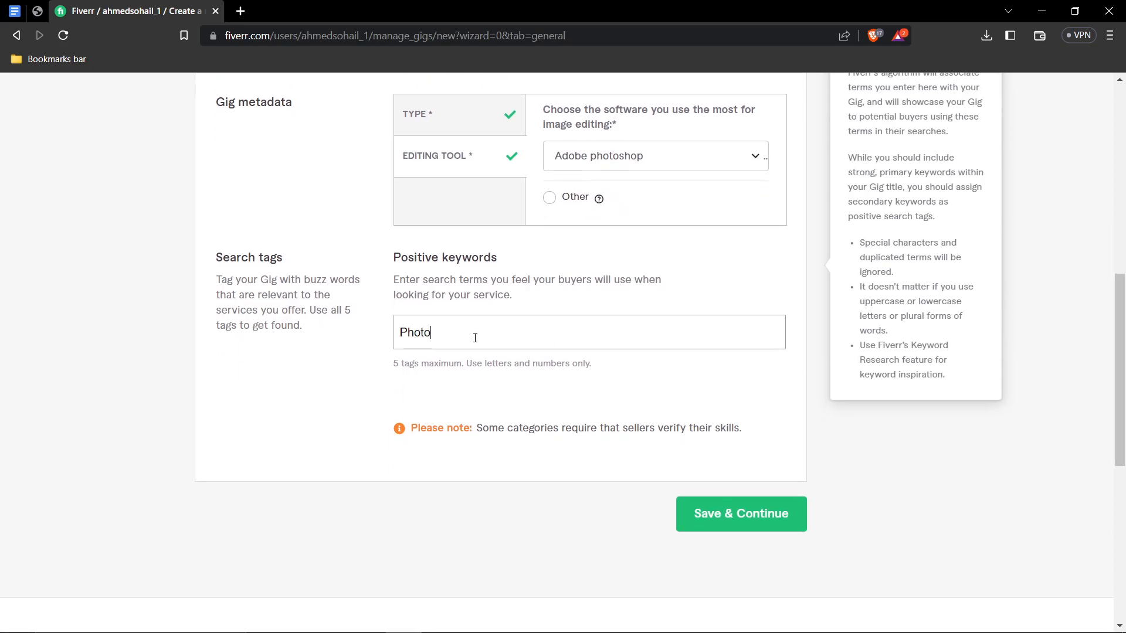
text(shop)
key(Return)
text(im)
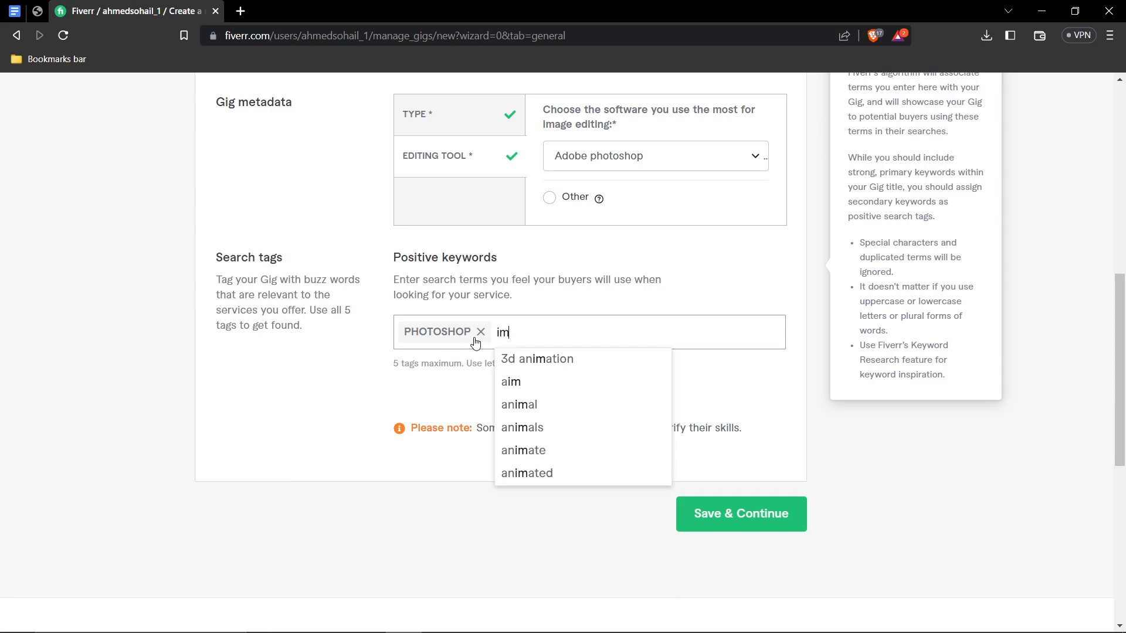
text(age editing)
key(Return)
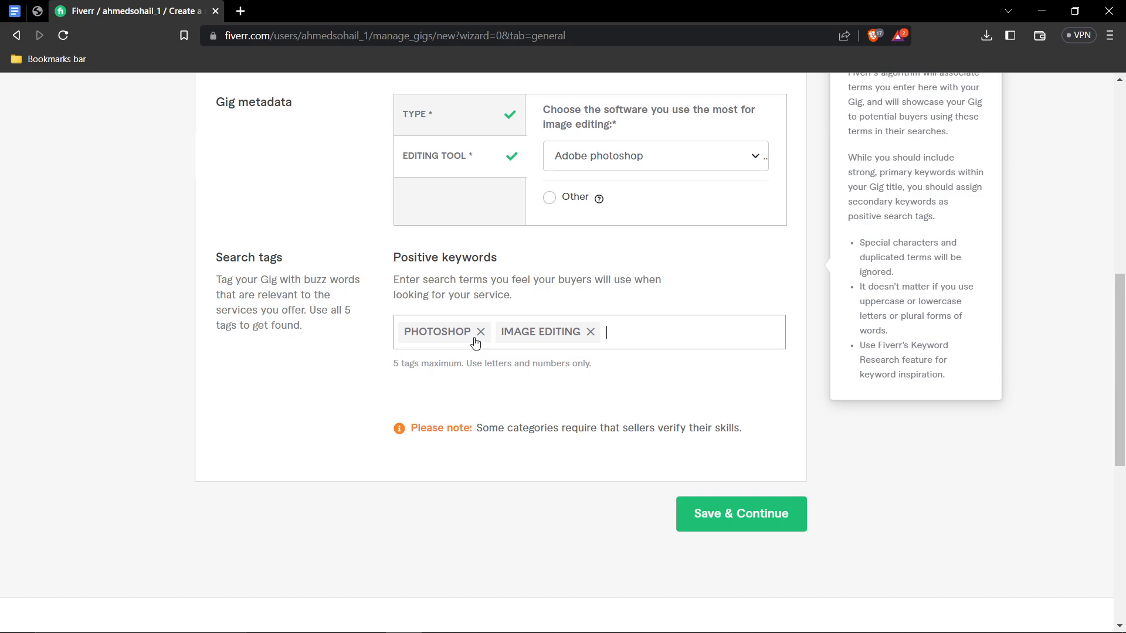
text(crop)
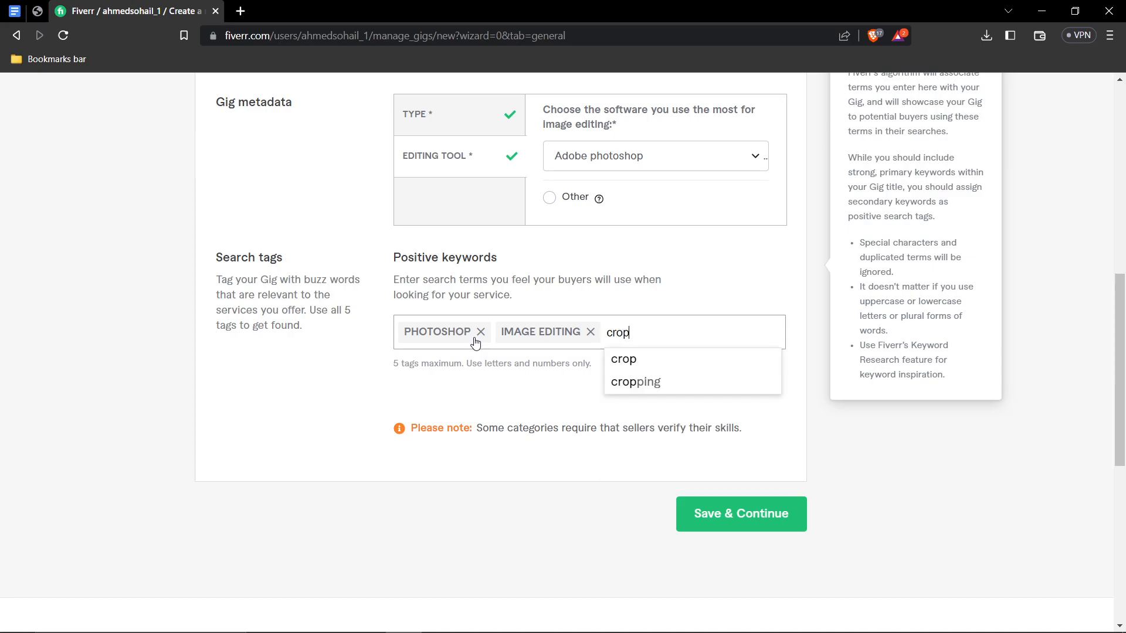
key(Return)
text(effects)
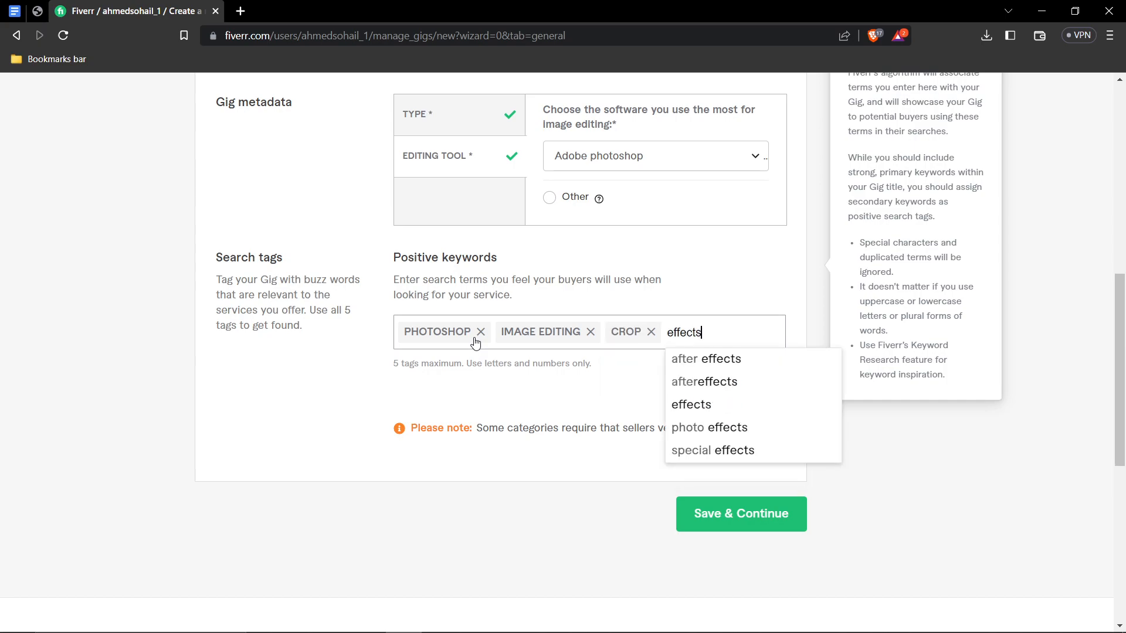
key(Return)
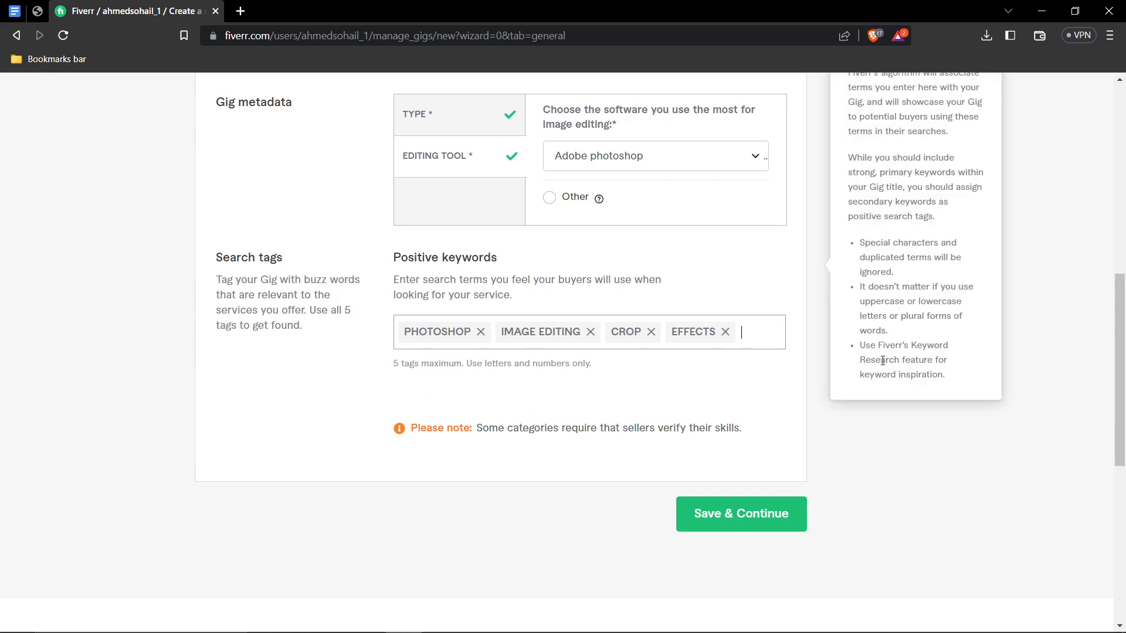
click(760, 521)
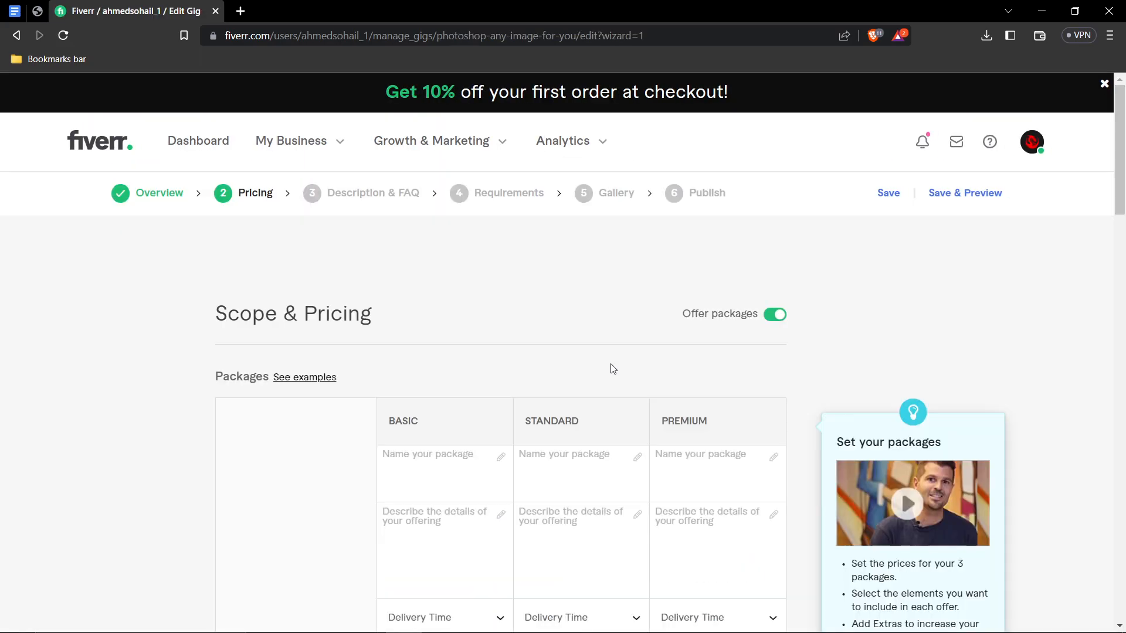
scroll(612, 368, down, 4)
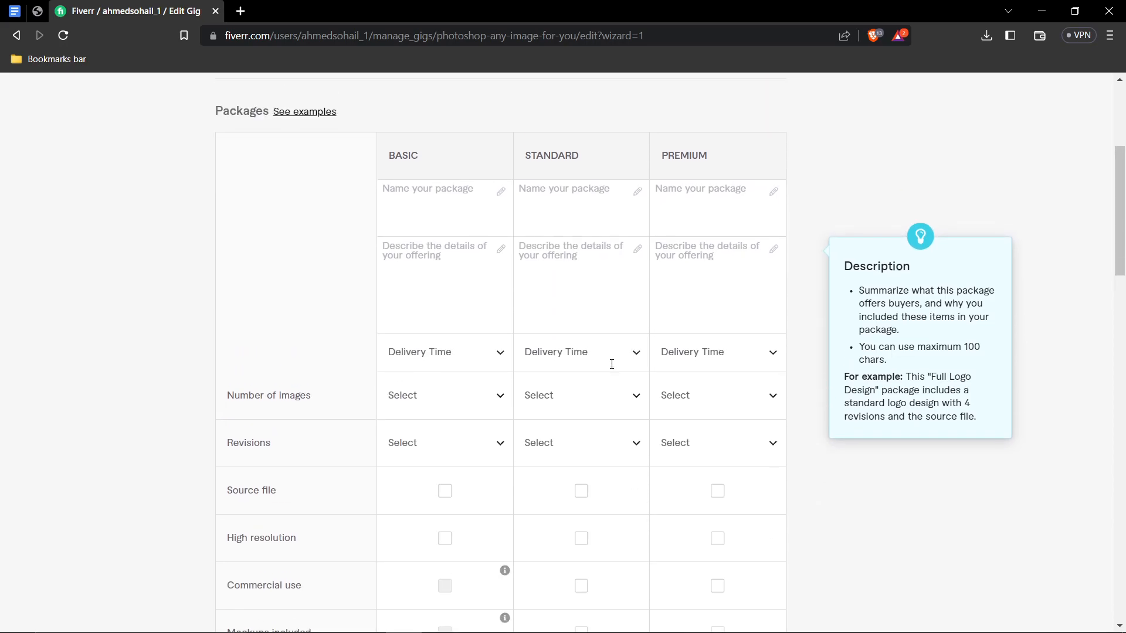
scroll(611, 369, up, 1)
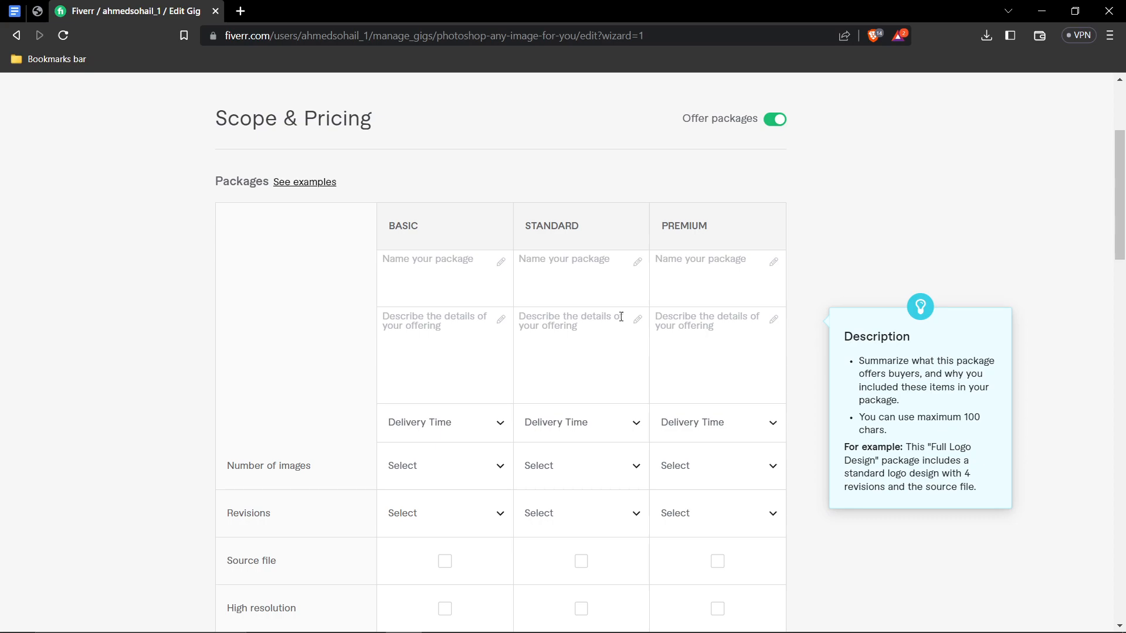
click(779, 128)
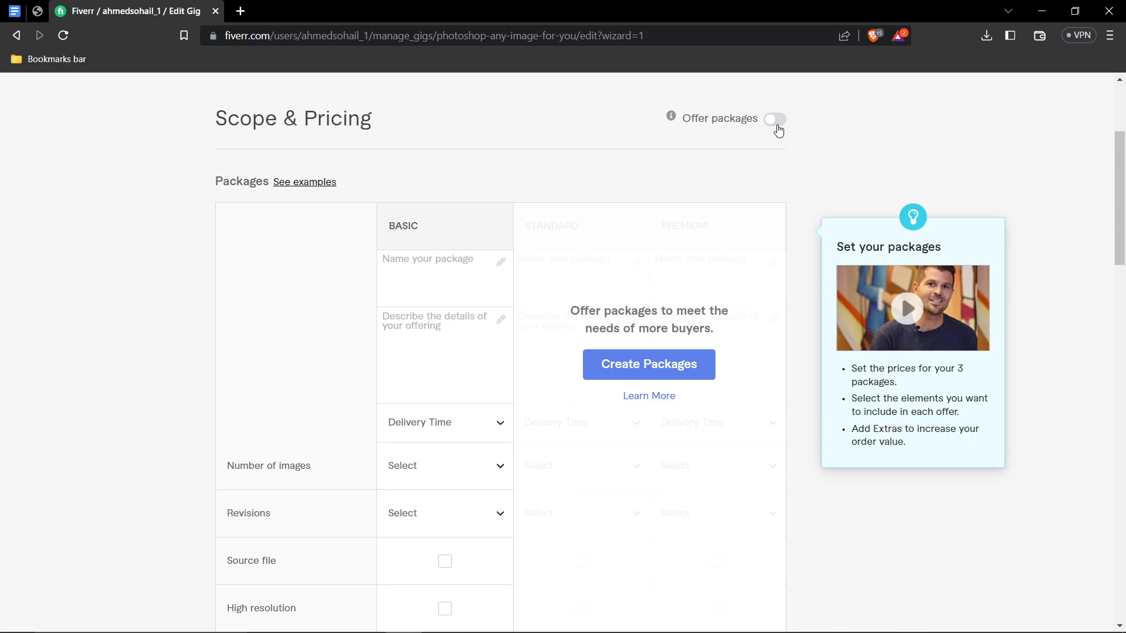
click(384, 264)
click(768, 123)
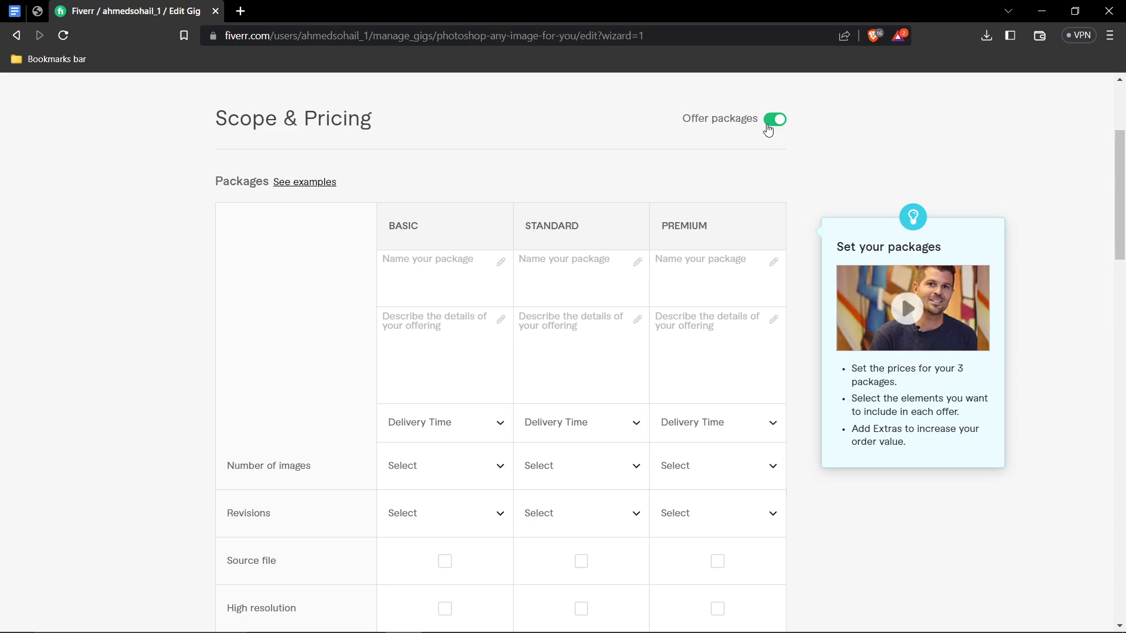
click(427, 327)
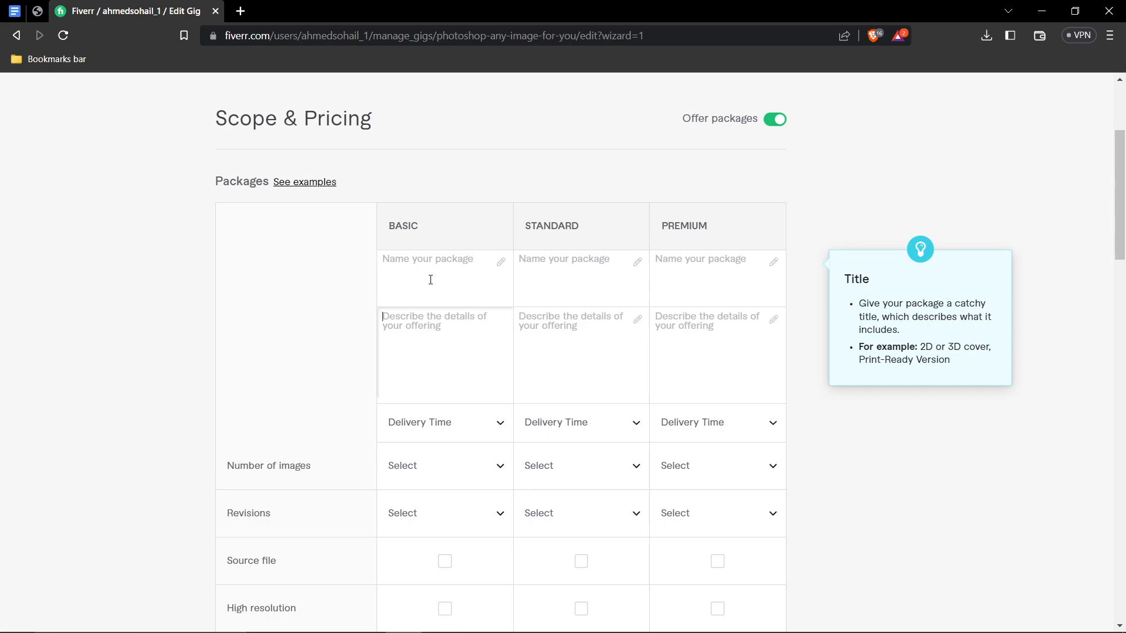
Step: Turn off the three-package offer and name the Basic package "I will add effects and do changes"
click(775, 119)
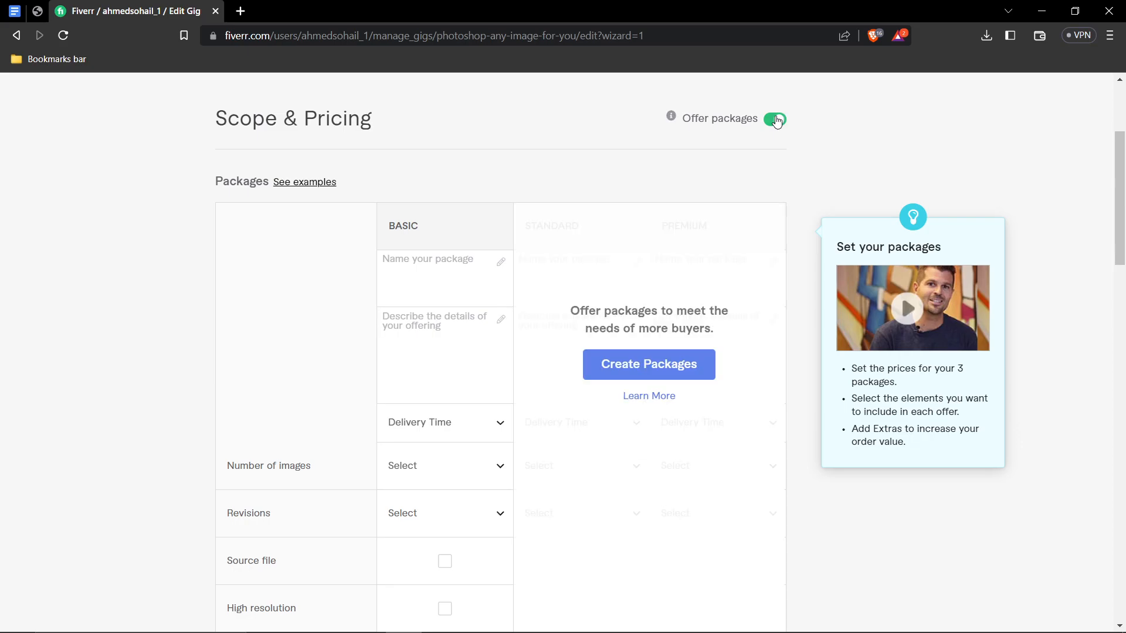
click(409, 262)
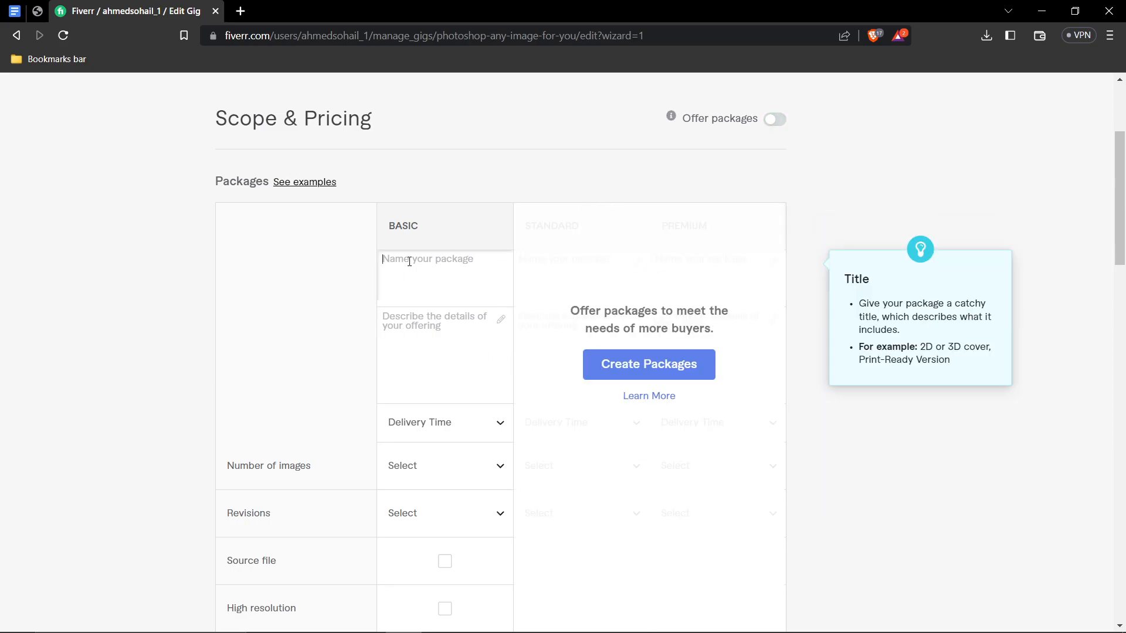
text(I will add effects and do changes)
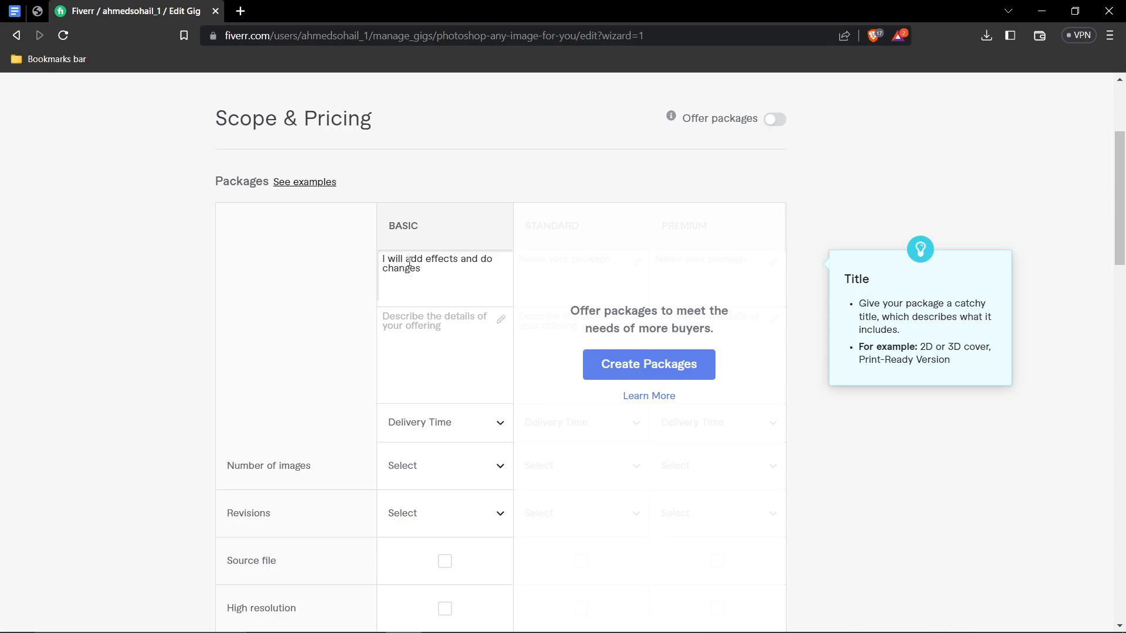
Step: Describe the Basic package as "I can crop, remove background, add background."
click(469, 330)
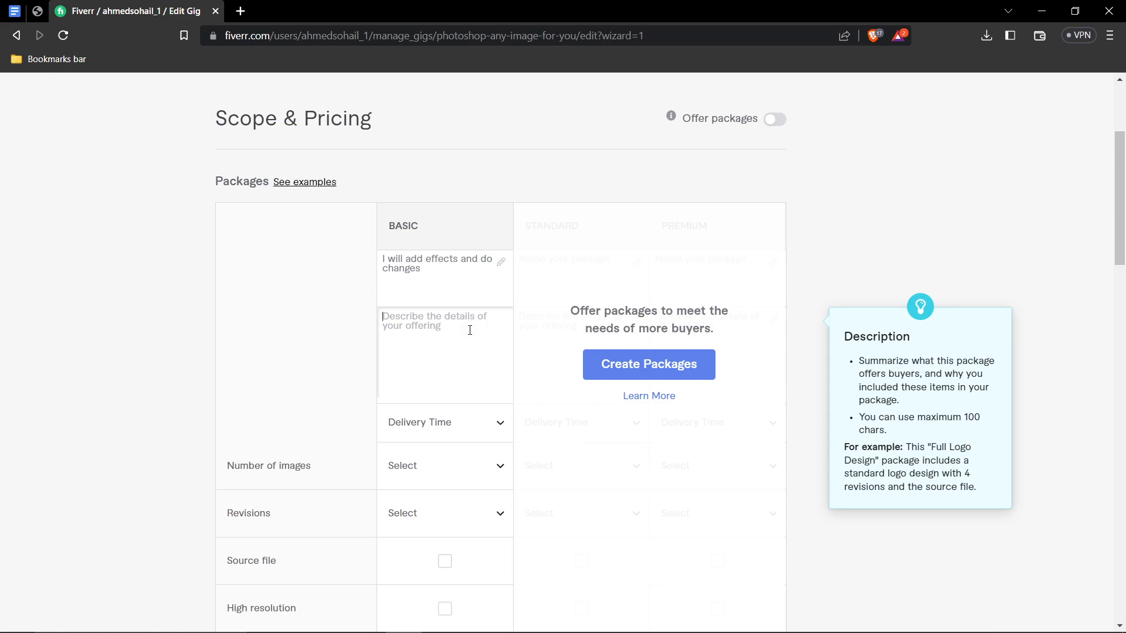
text(I)
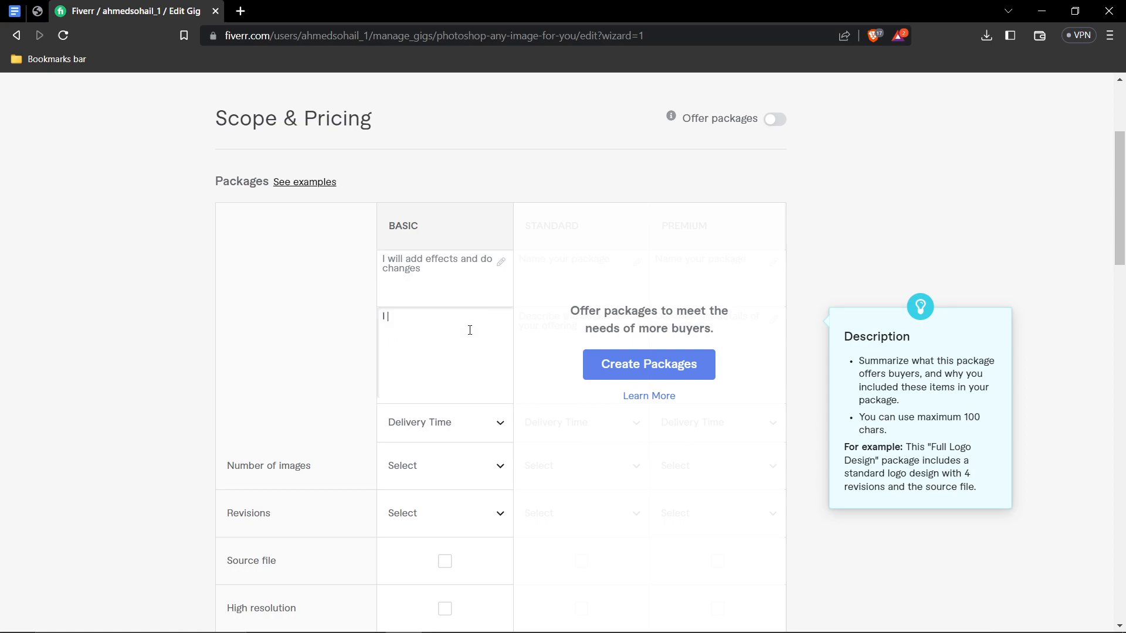
text( can crop, remove background)
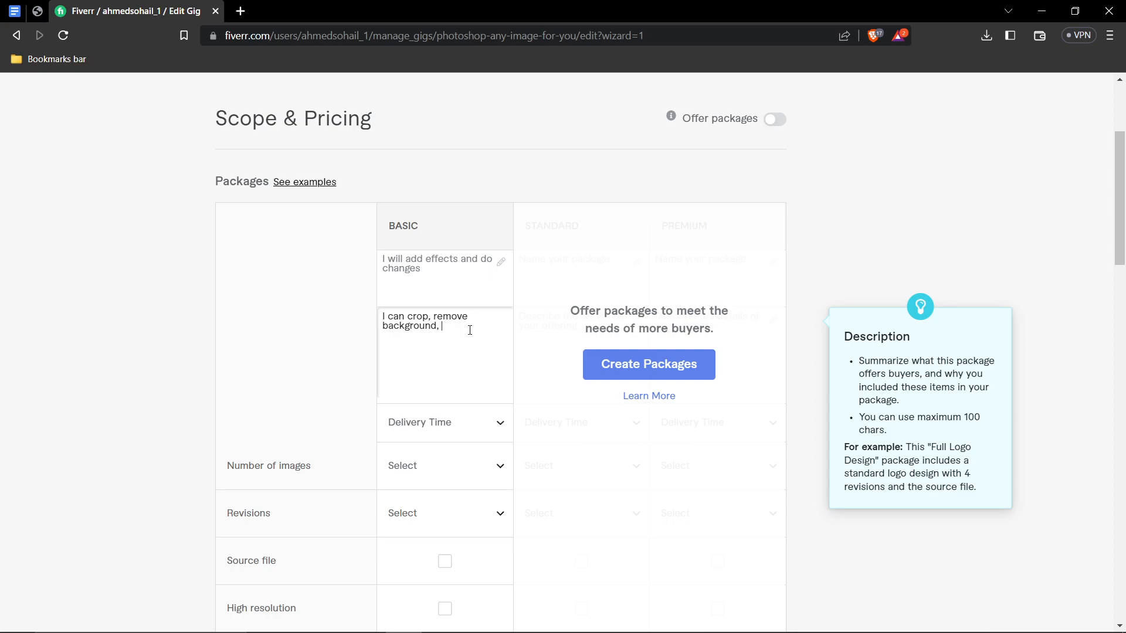
text(, add background)
Step: Set the Basic package's delivery time to 1 day
scroll(503, 397, down, 2)
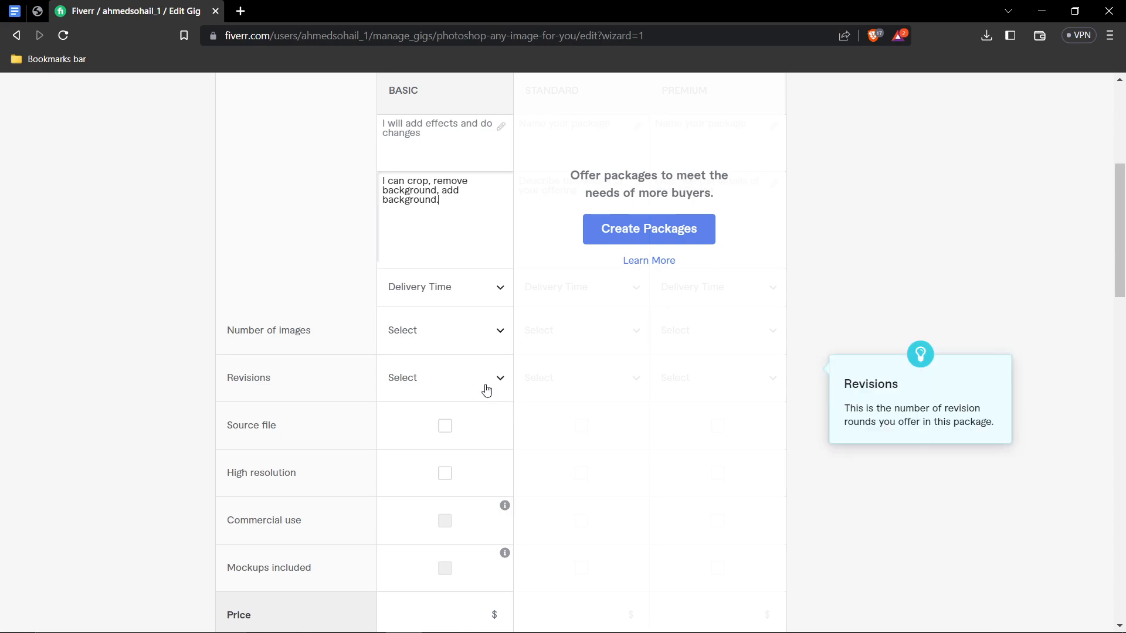
click(471, 285)
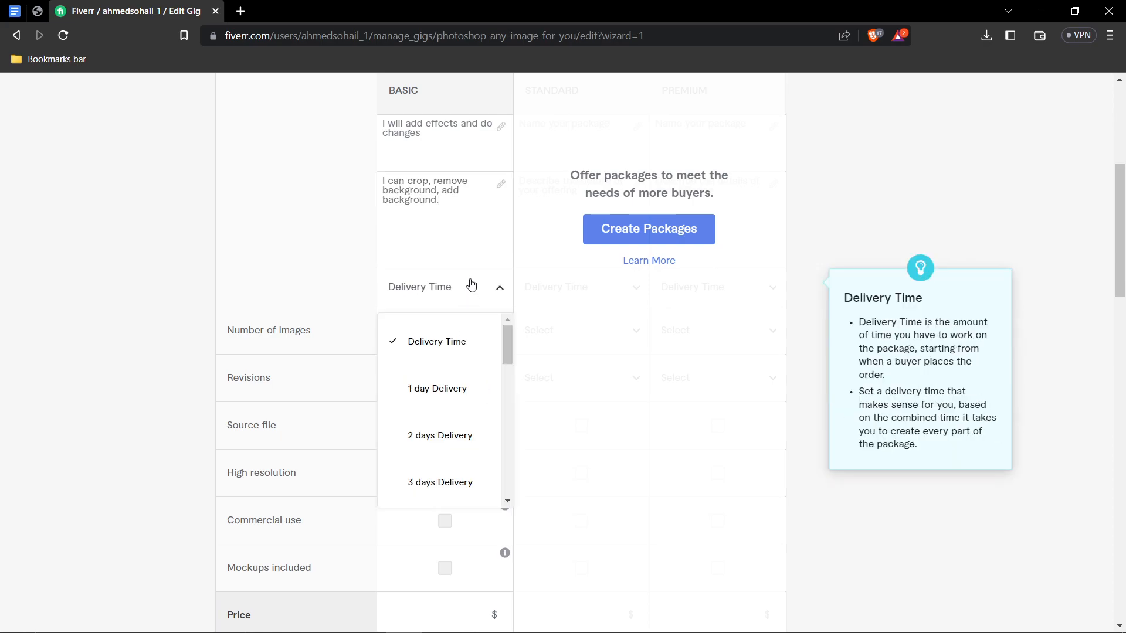
click(431, 390)
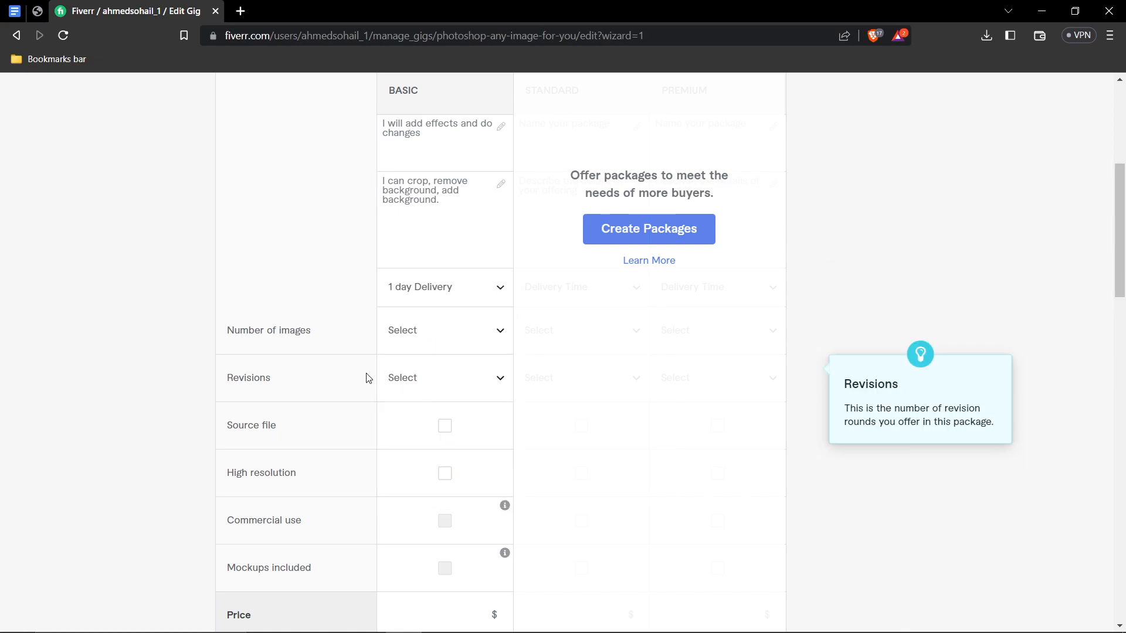
Step: Set the number of images in the Basic package to 3
click(422, 350)
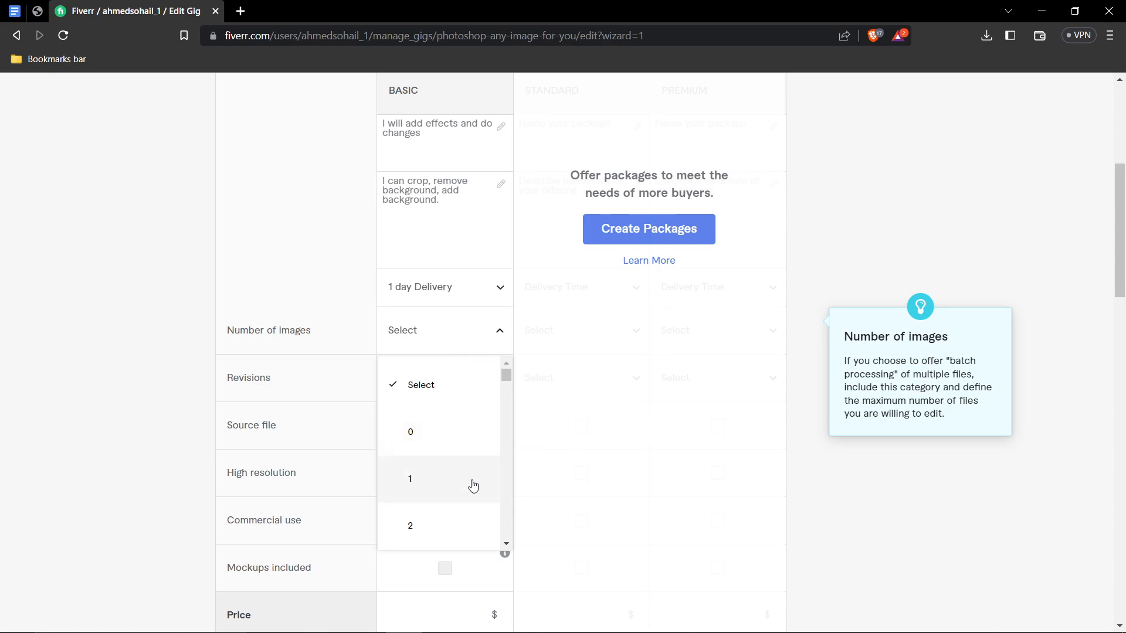
scroll(474, 495, down, 1)
scroll(474, 497, up, 1)
scroll(475, 498, down, 2)
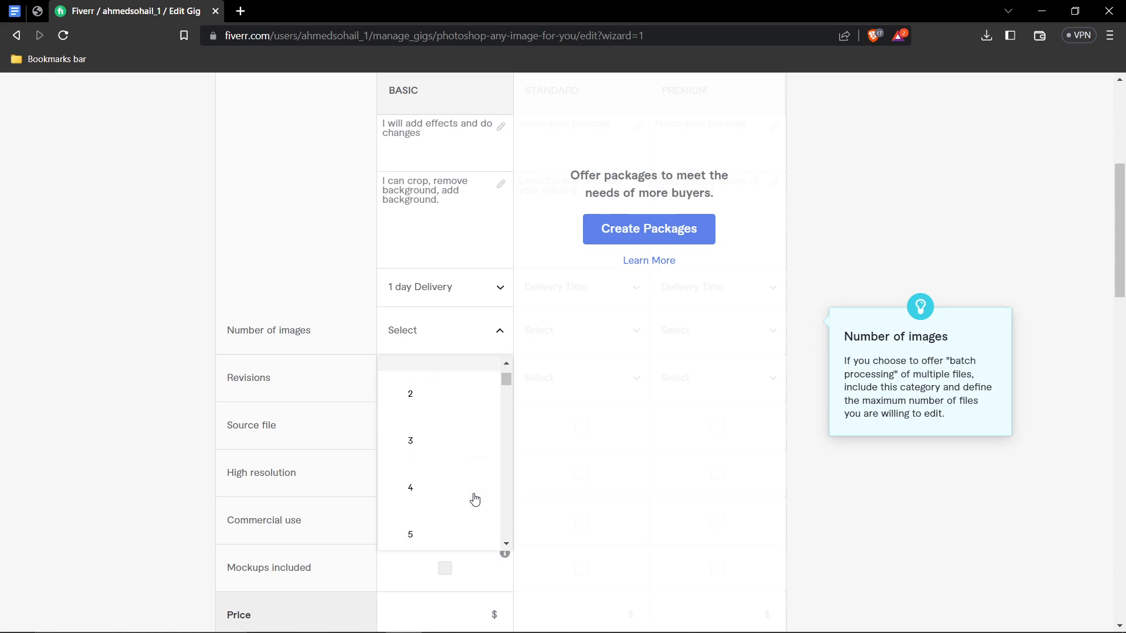
scroll(475, 499, down, 1)
scroll(475, 499, up, 2)
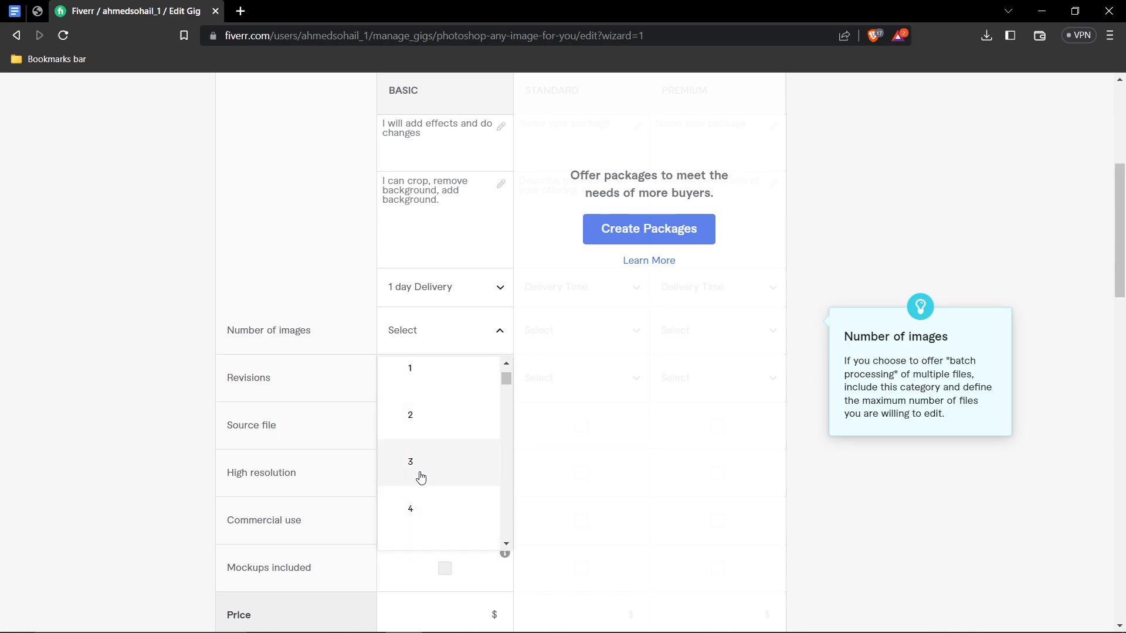
click(415, 467)
Step: Set the Basic package's revisions to 3 and include high resolution
scroll(416, 463, down, 1)
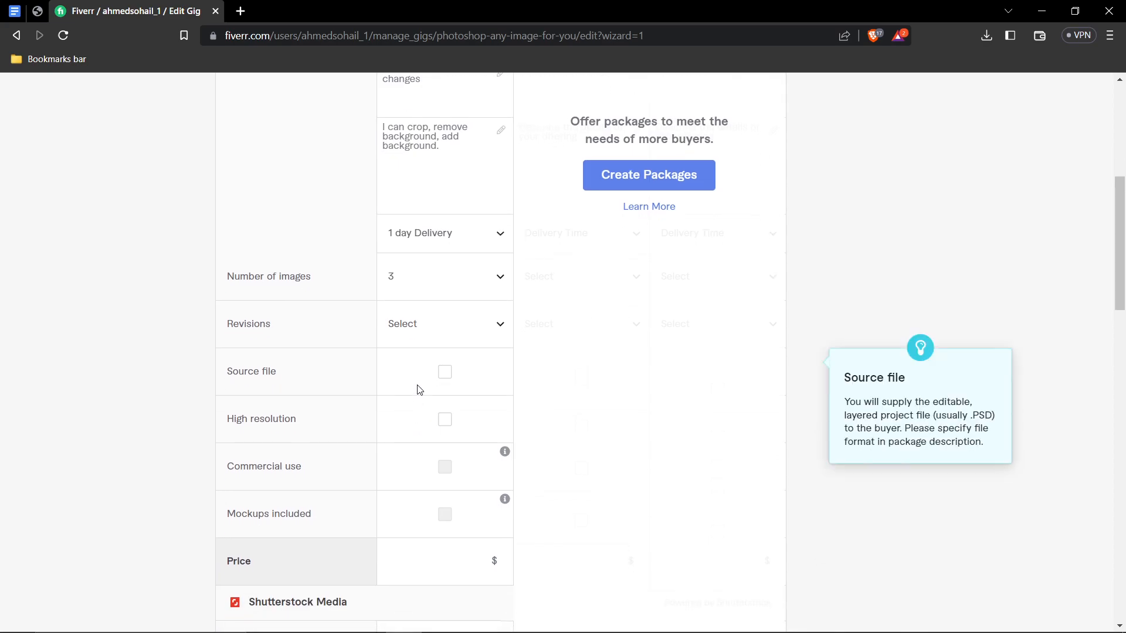
click(432, 343)
scroll(432, 469, down, 1)
click(415, 507)
scroll(449, 380, down, 1)
click(446, 340)
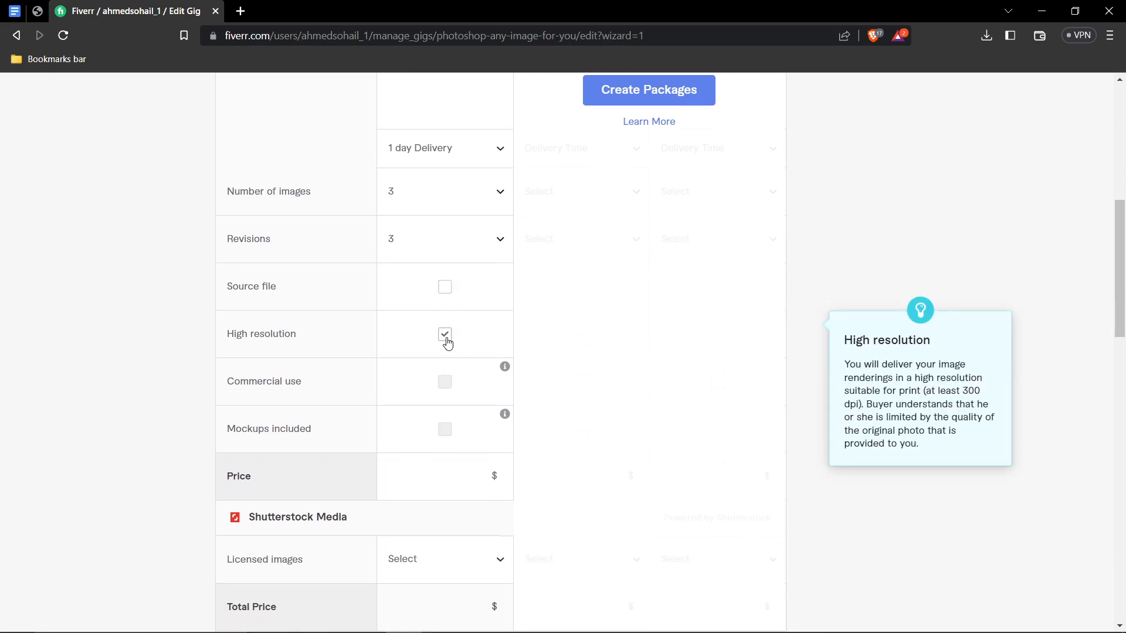
Step: Price the Basic package at $10
scroll(450, 445, down, 3)
click(444, 301)
click(417, 290)
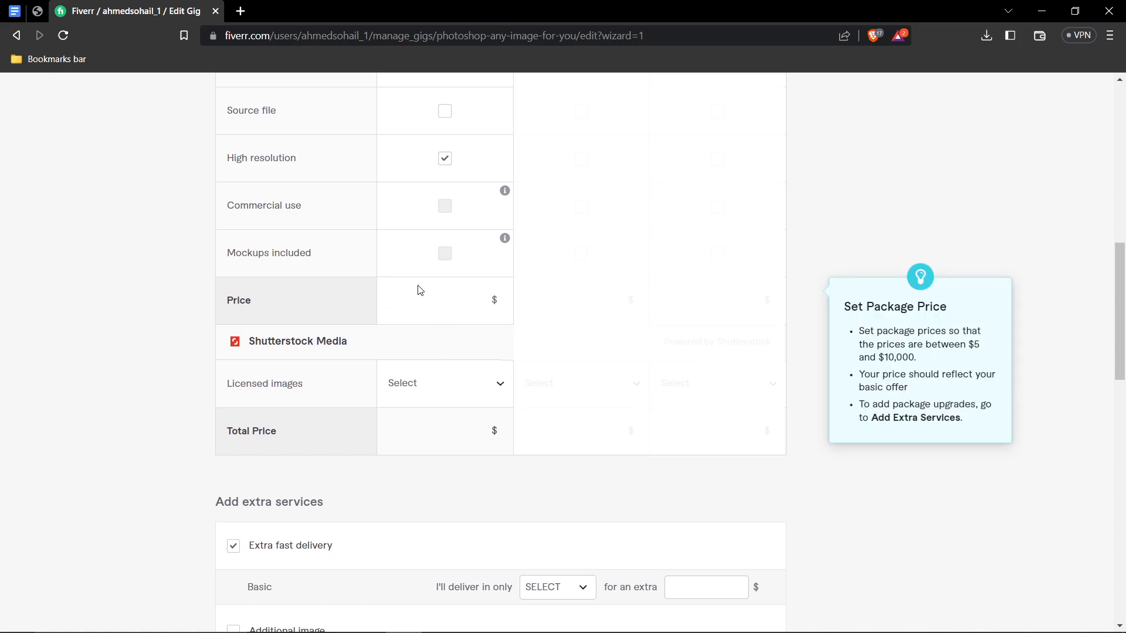
text(10)
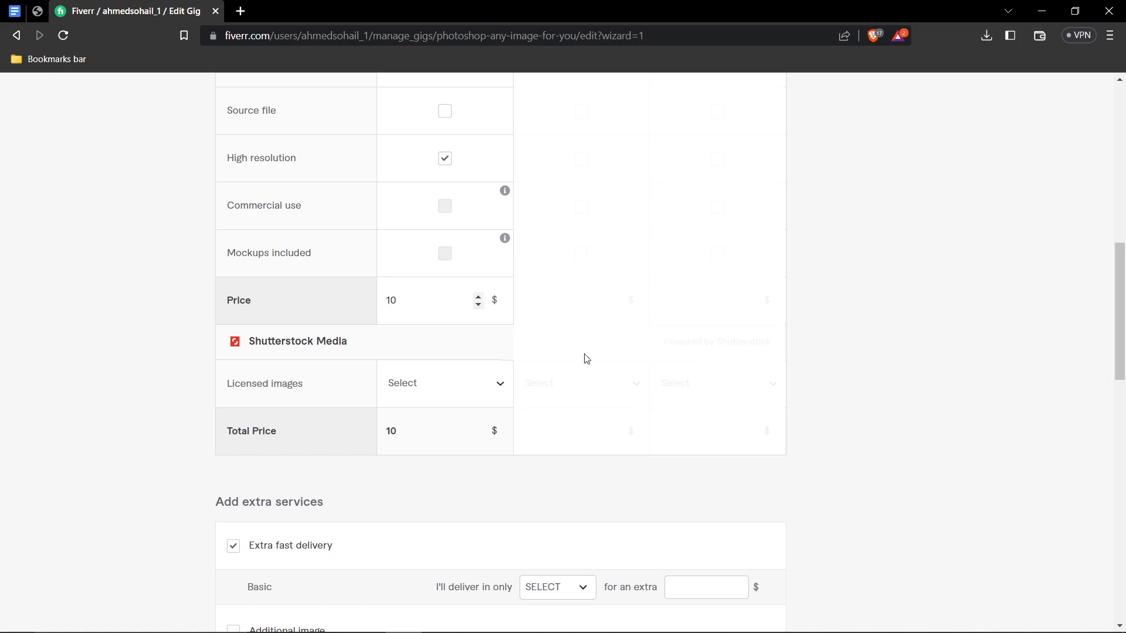
Step: Remove the extra fast delivery option from the gig's extra services
scroll(586, 358, down, 5)
scroll(587, 359, down, 2)
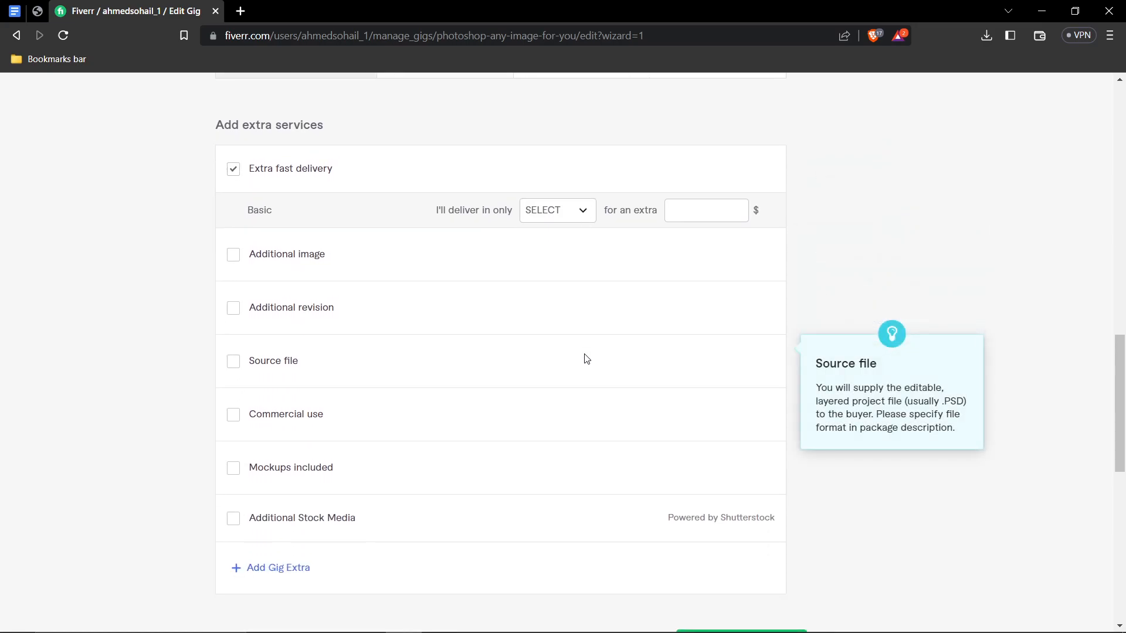
click(236, 172)
scroll(340, 364, down, 1)
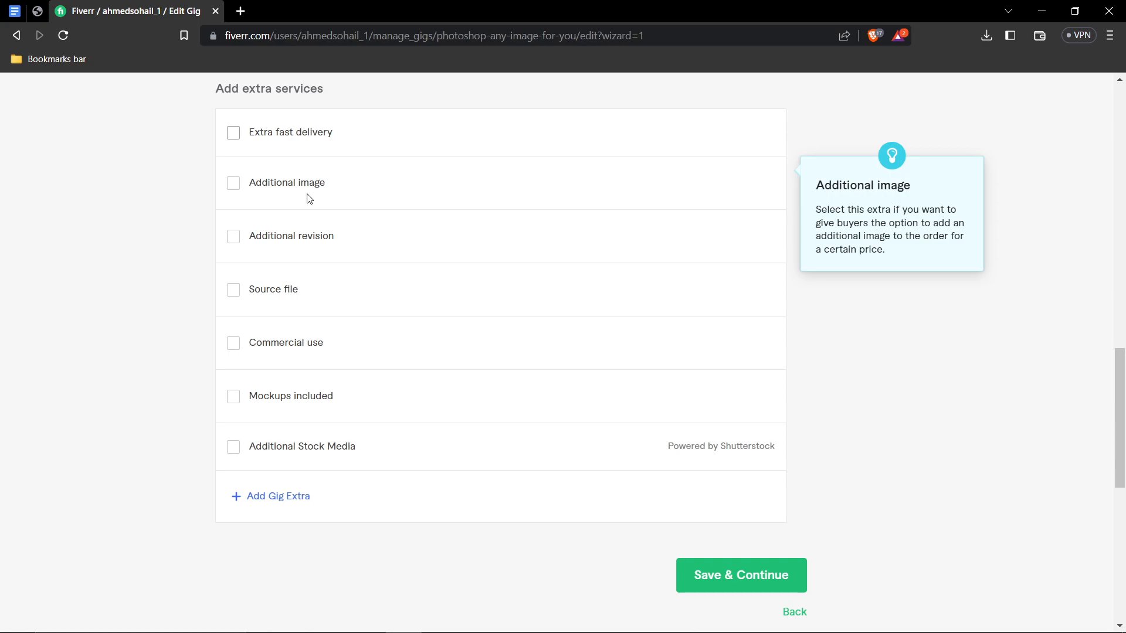
Step: Offer an additional image as an extra service for $5 and 1 additional day
click(233, 182)
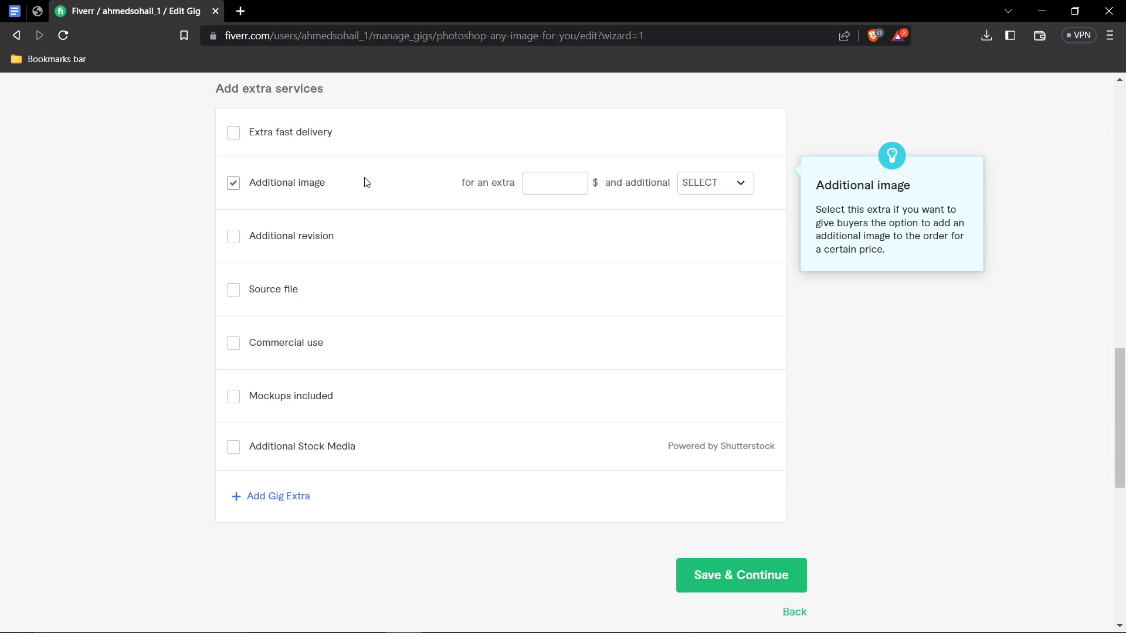
click(554, 189)
text(5)
click(721, 186)
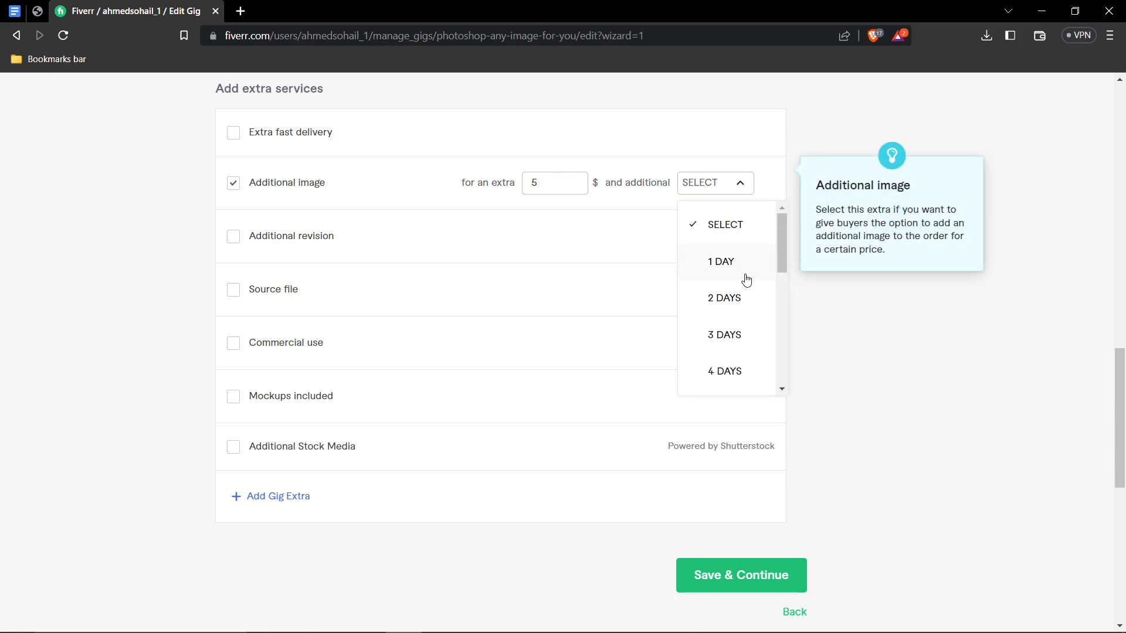
click(726, 262)
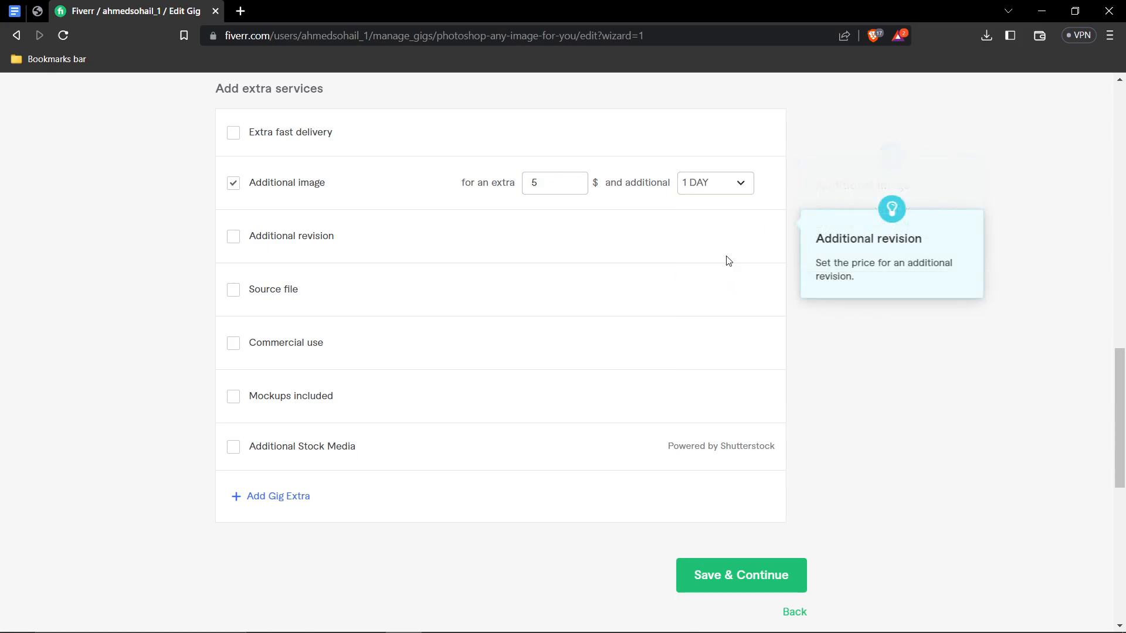
Step: Lower the additional image price to $3 and try to save the pricing
click(549, 184)
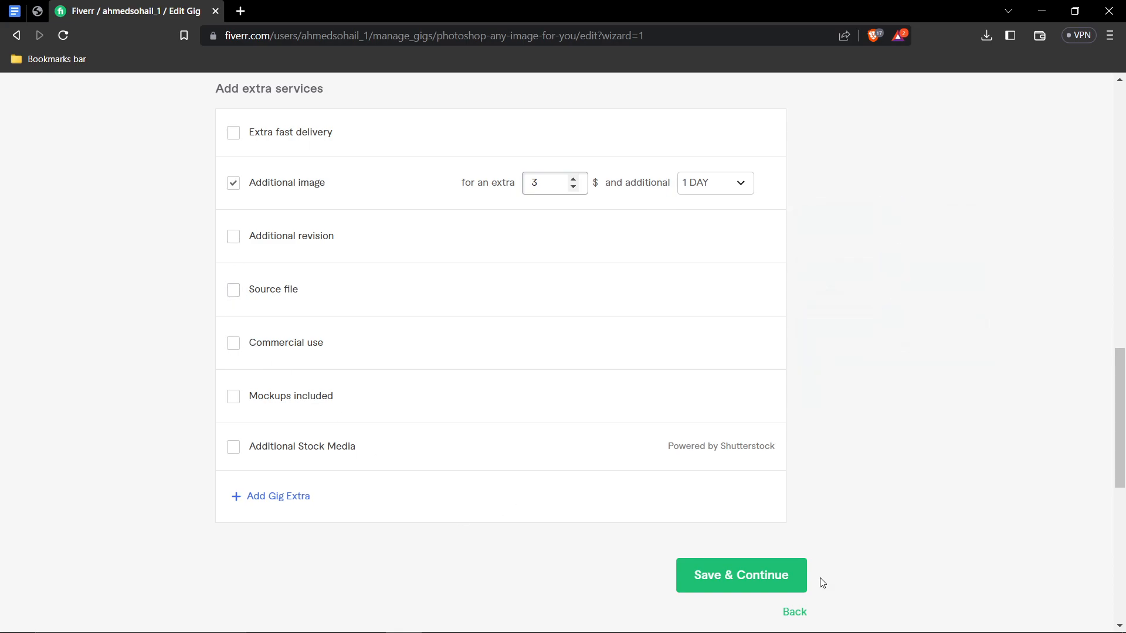
click(753, 583)
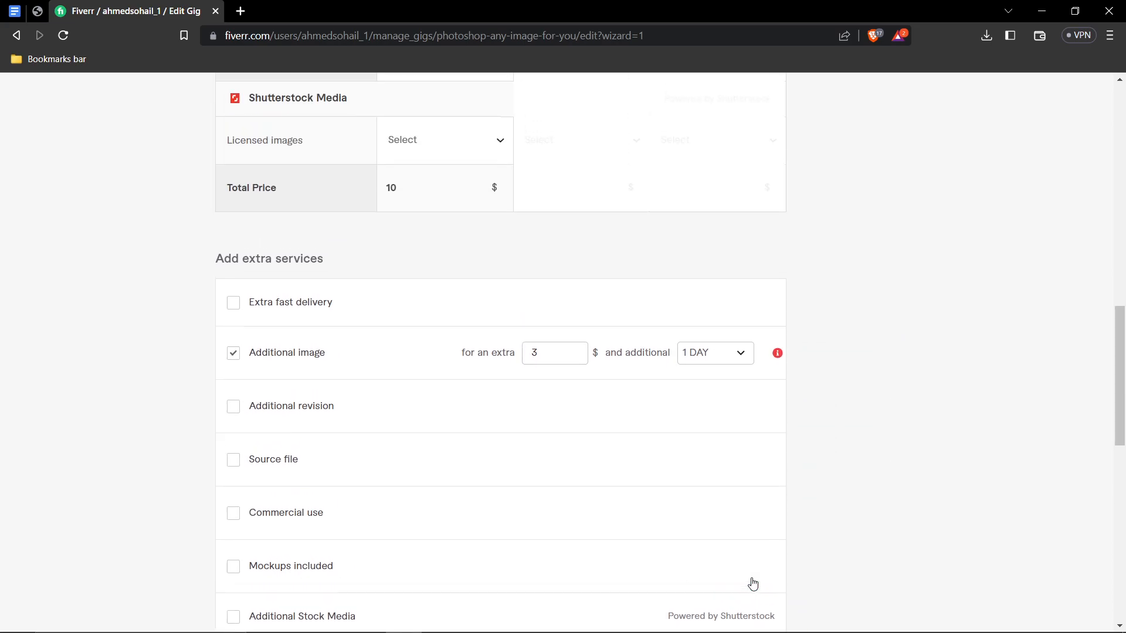
Step: Set the additional image price to $5 and save the pricing to continue to the description
click(542, 363)
key(BackSpace)
text(5)
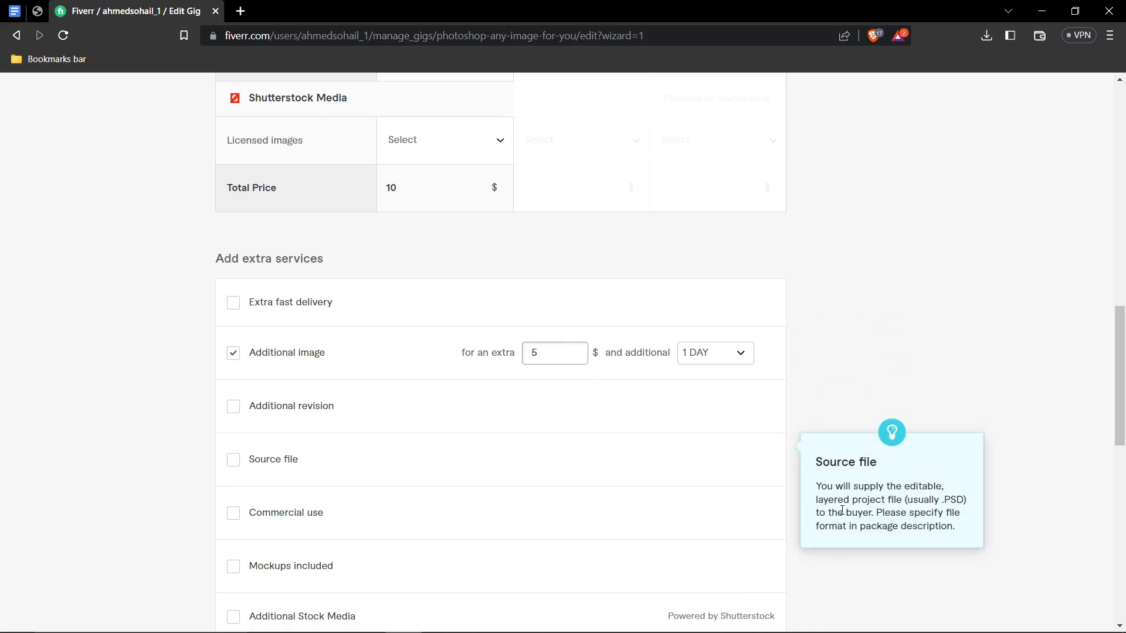
scroll(841, 510, down, 6)
click(737, 406)
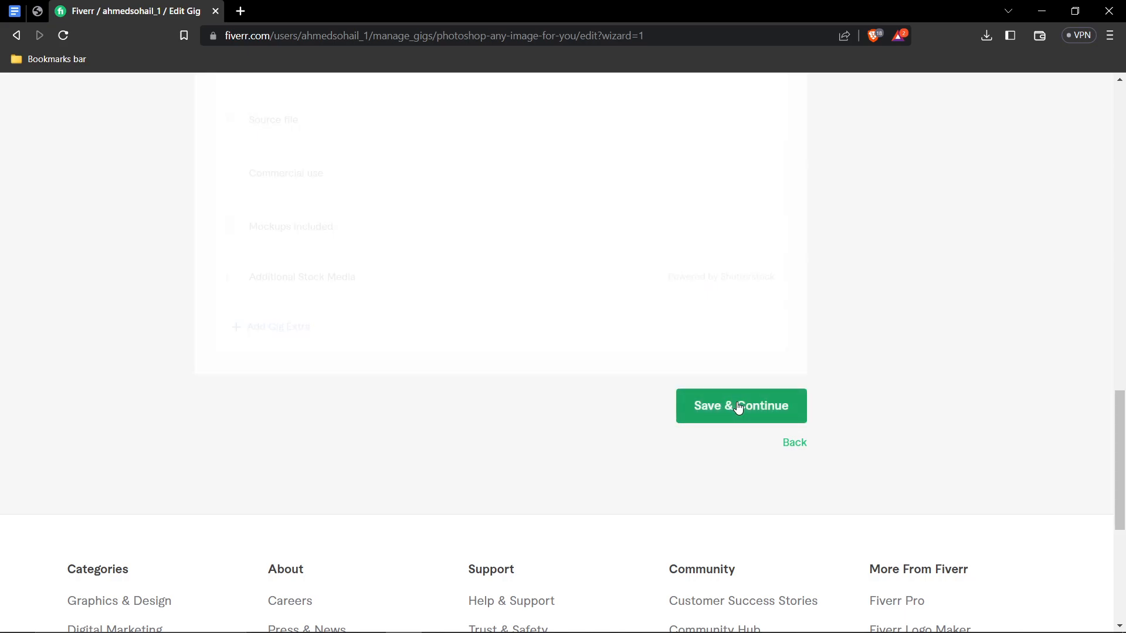
Step: Paste the prepared gig description beginning "I can offer a wide range of services to meet your needs" with its bulleted service list
scroll(540, 379, down, 3)
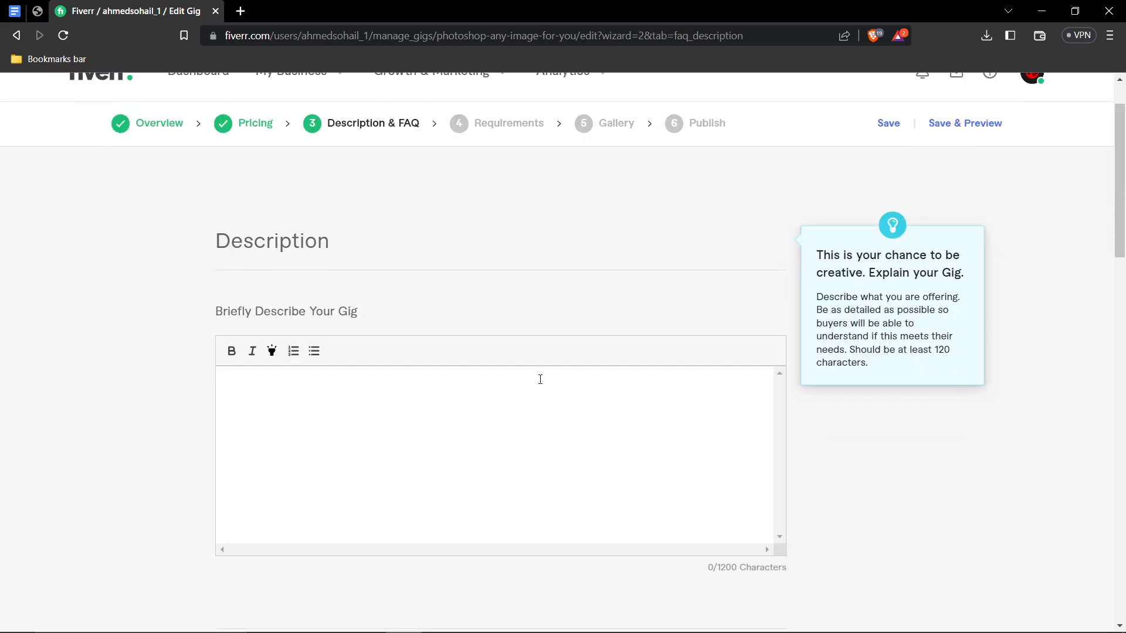
click(322, 299)
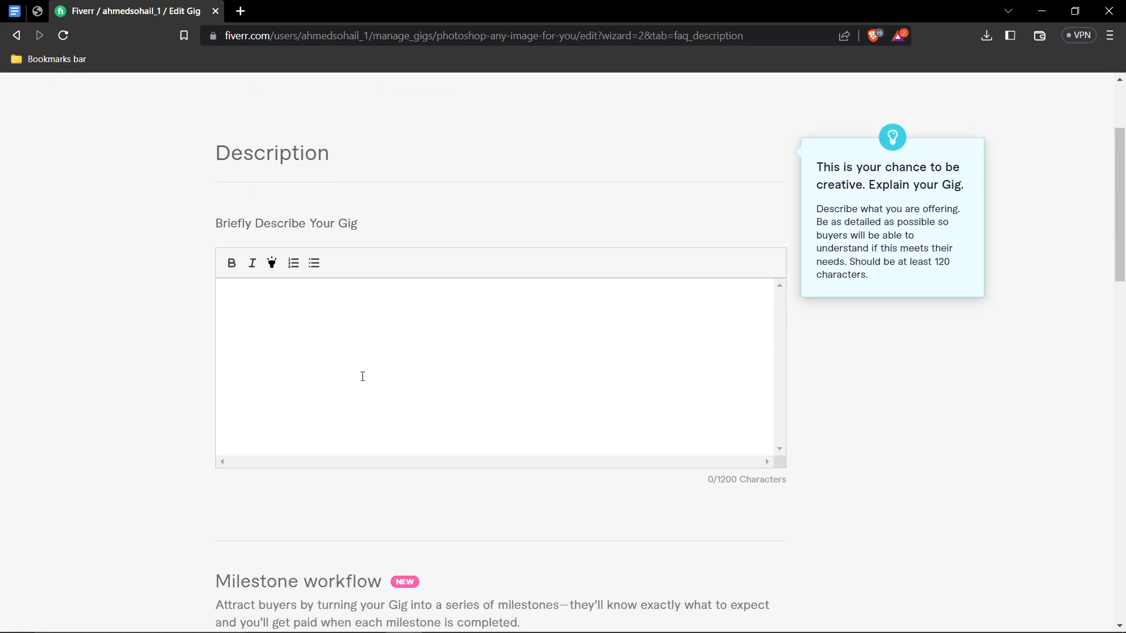
key(ctrl+v)
Step: Review the pasted description and delete the empty line after its last bullet point
scroll(425, 351, up, 2)
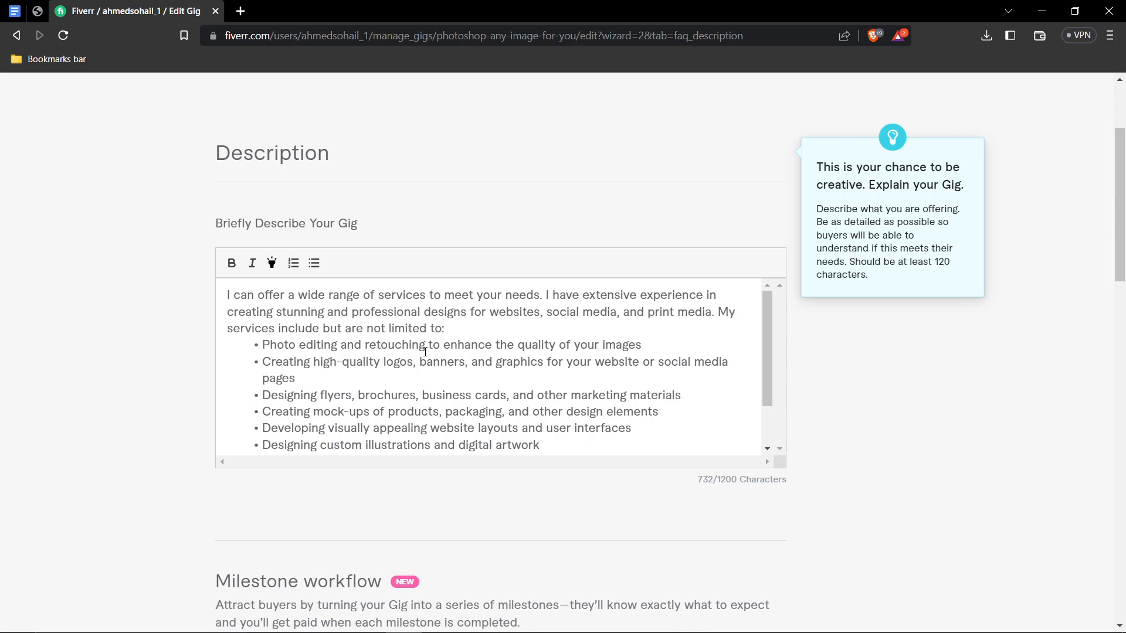
scroll(425, 352, down, 2)
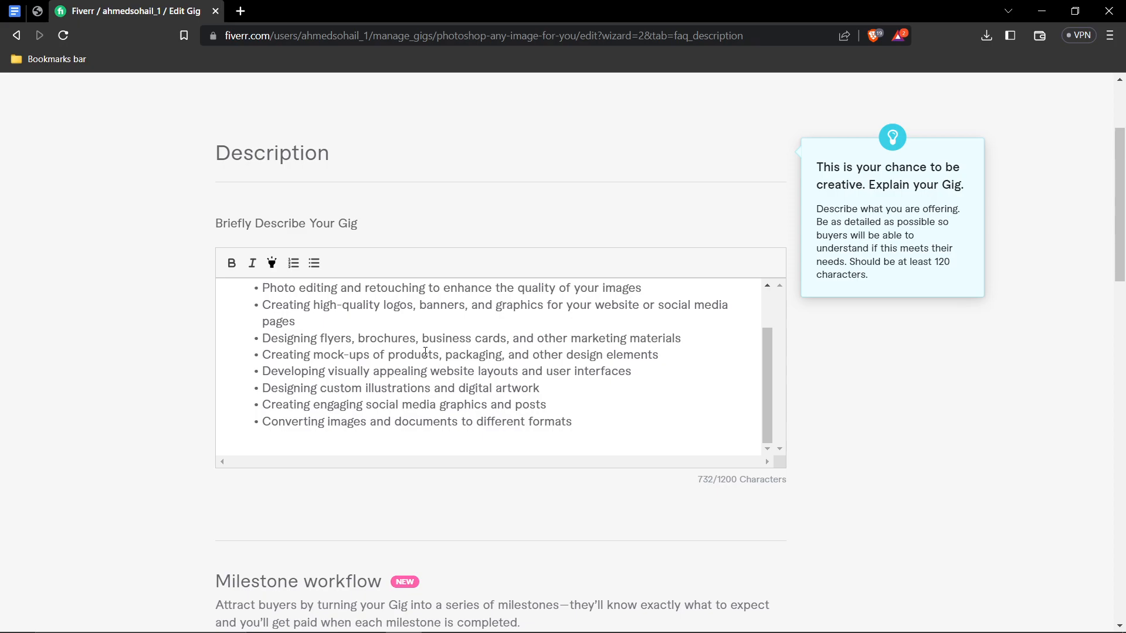
scroll(425, 352, up, 2)
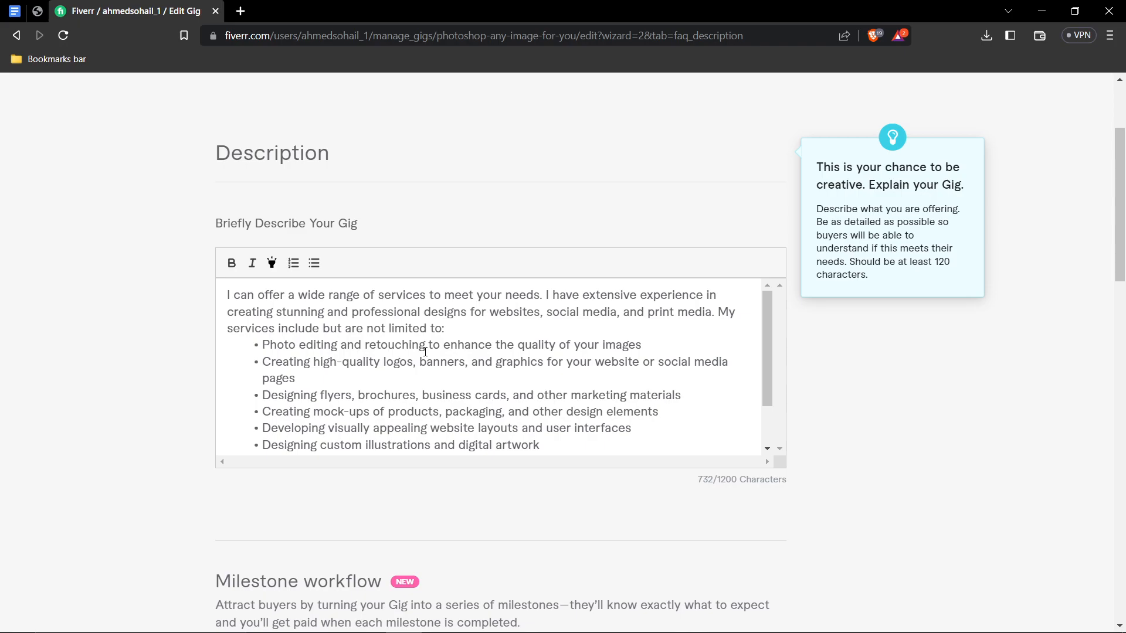
scroll(425, 352, down, 2)
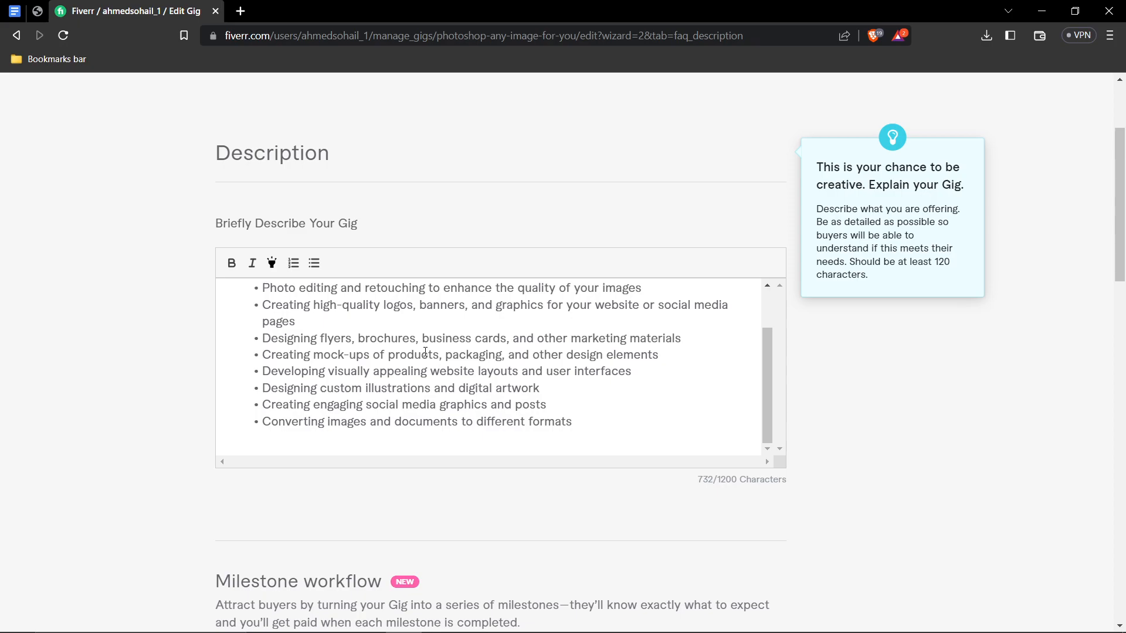
scroll(425, 352, up, 2)
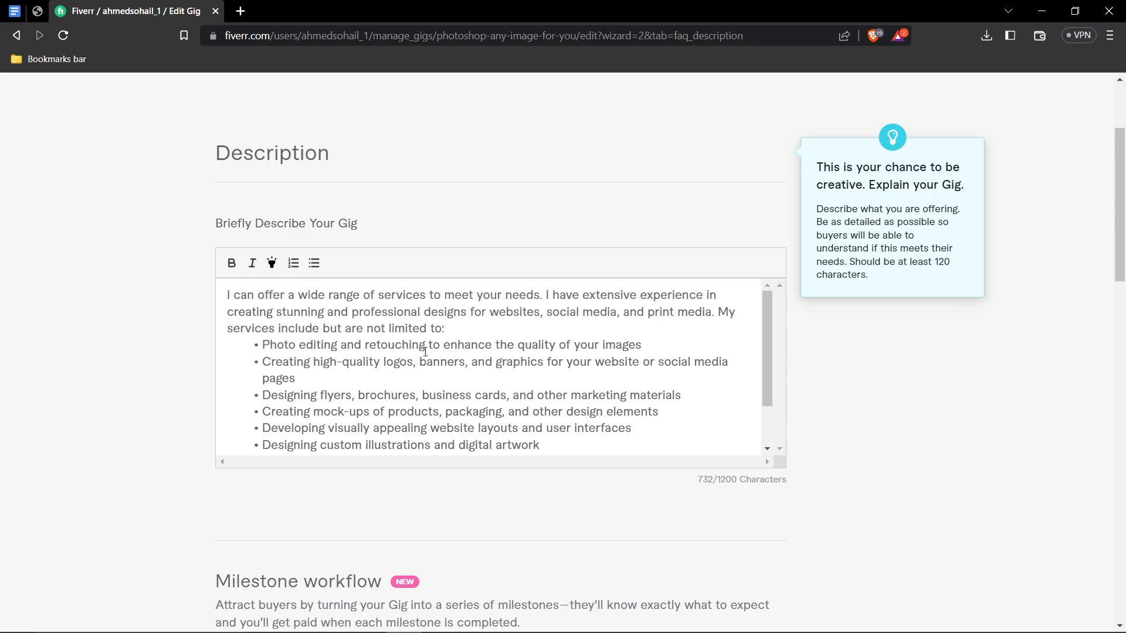
scroll(425, 352, down, 2)
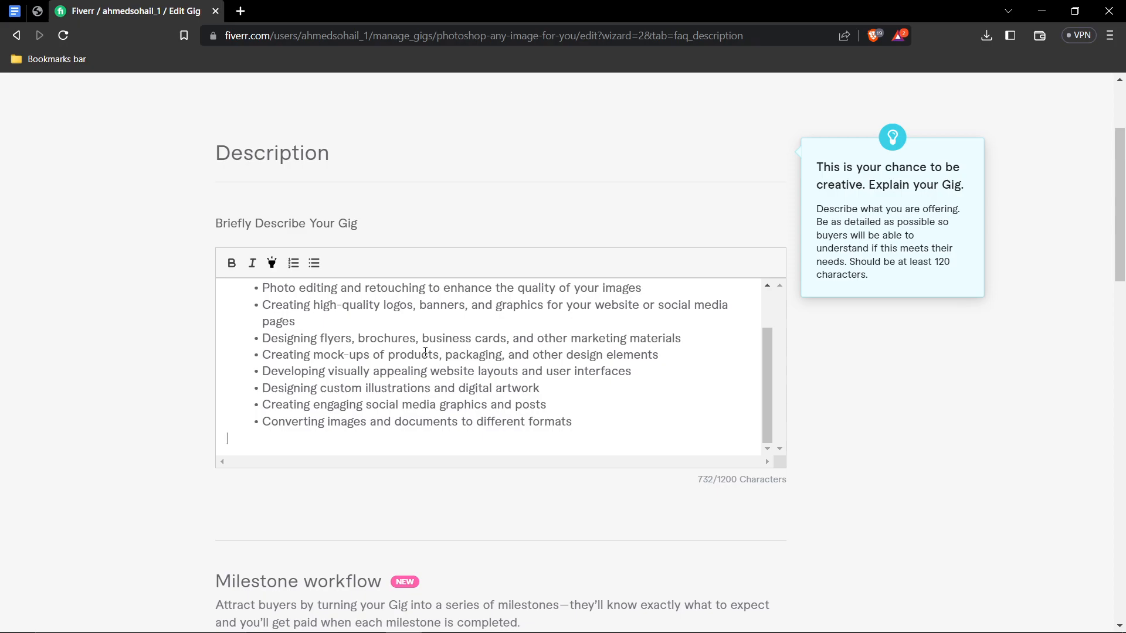
key(BackSpace)
Step: Save the gig description without adding any FAQ and continue to the requirements
scroll(507, 359, up, 2)
scroll(506, 359, down, 2)
scroll(589, 321, up, 2)
scroll(590, 322, down, 2)
scroll(778, 454, down, 13)
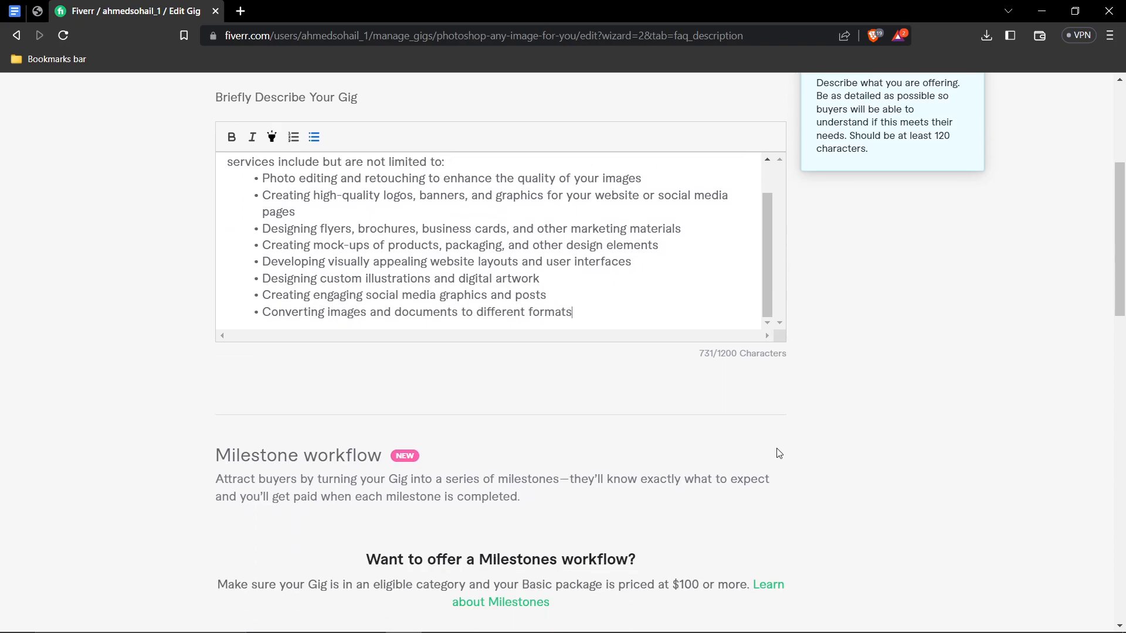
scroll(778, 453, down, 3)
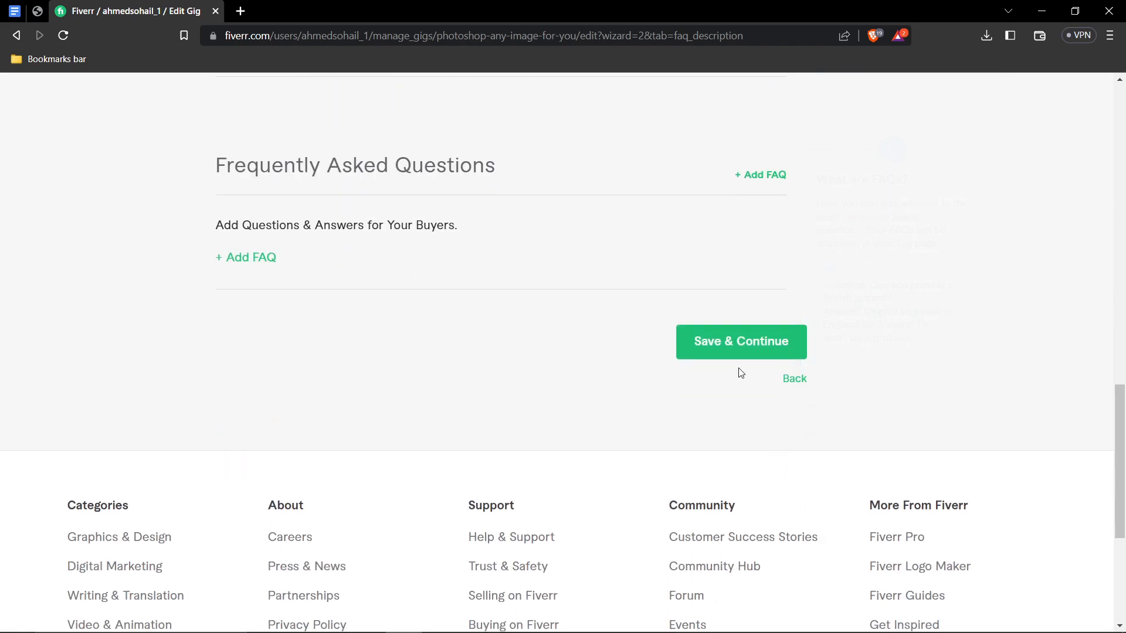
click(733, 340)
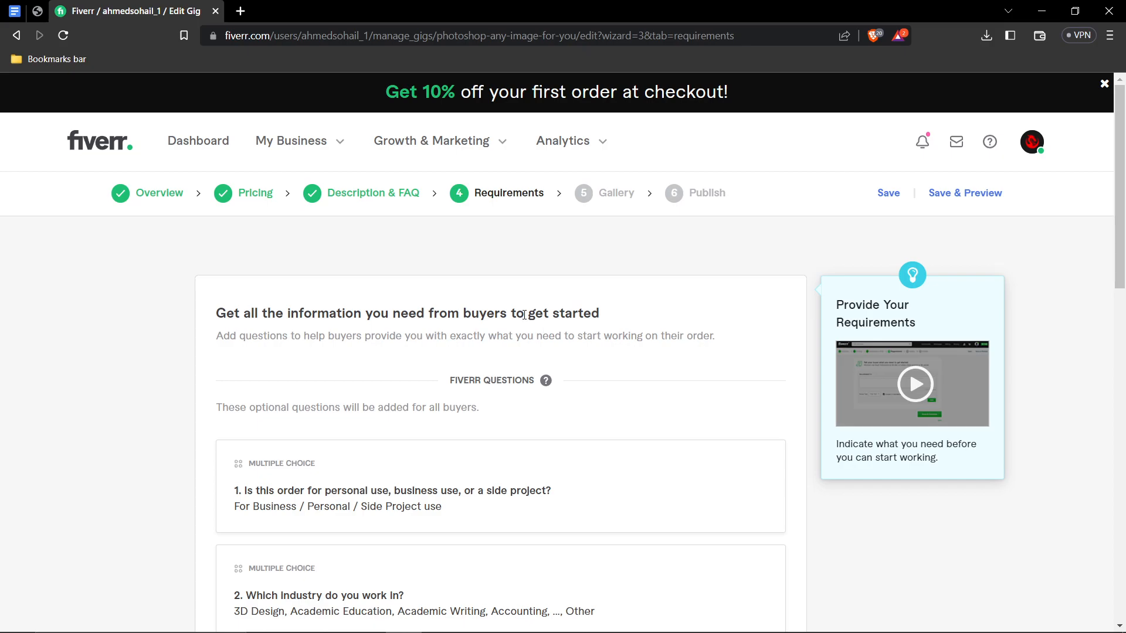
Step: Add a required free-text buyer question reading "What changes are needed to be done to the image?"
scroll(525, 315, down, 5)
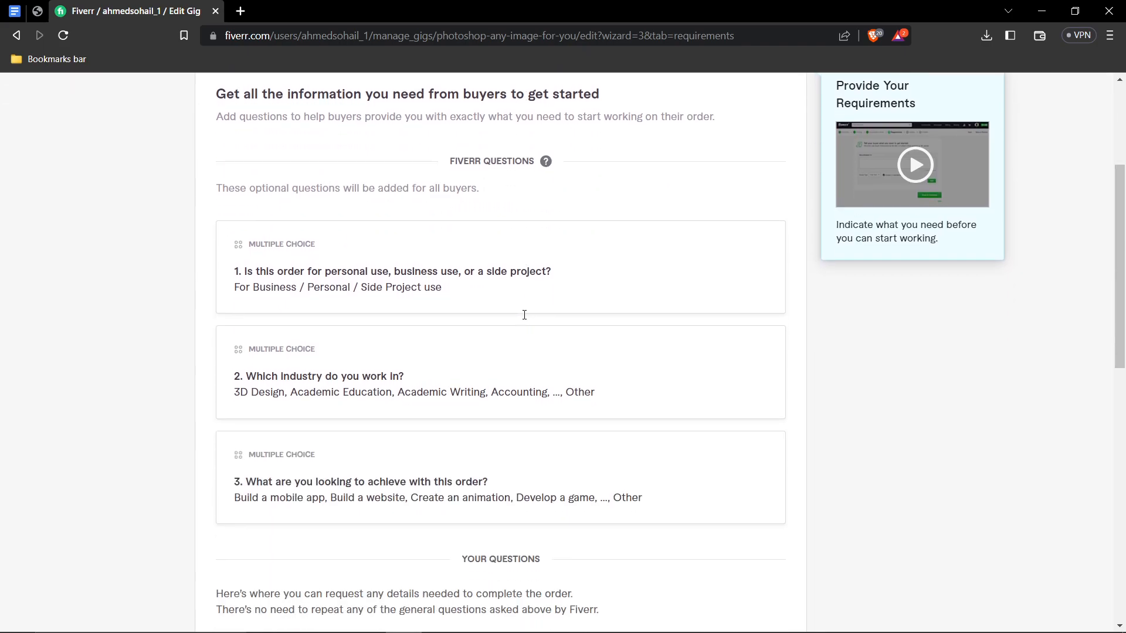
scroll(525, 315, down, 2)
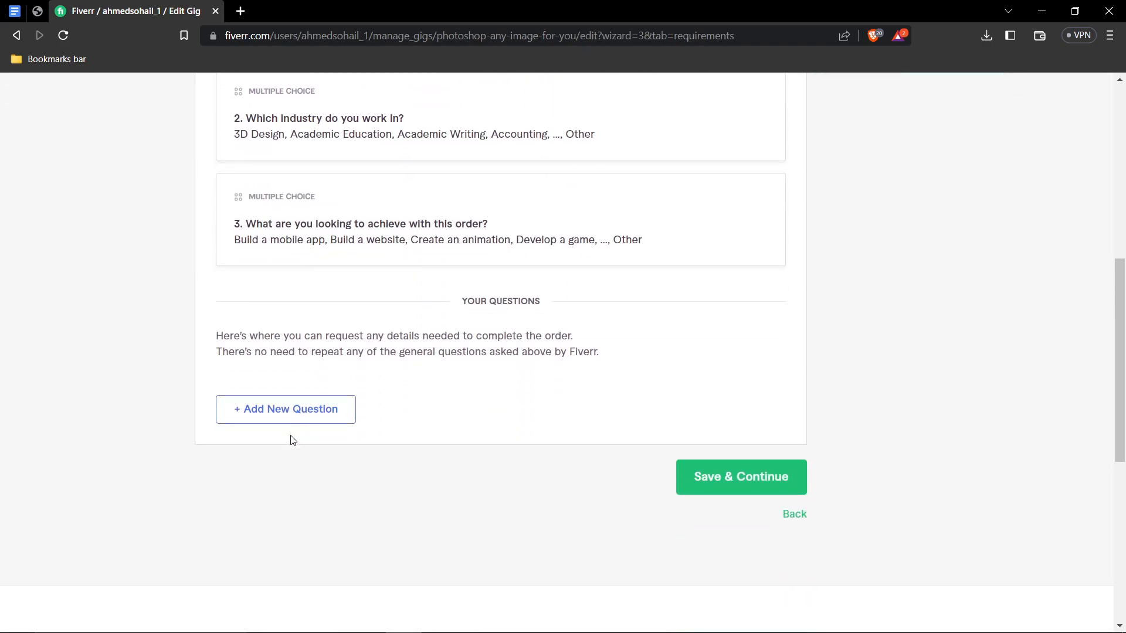
click(268, 420)
click(359, 485)
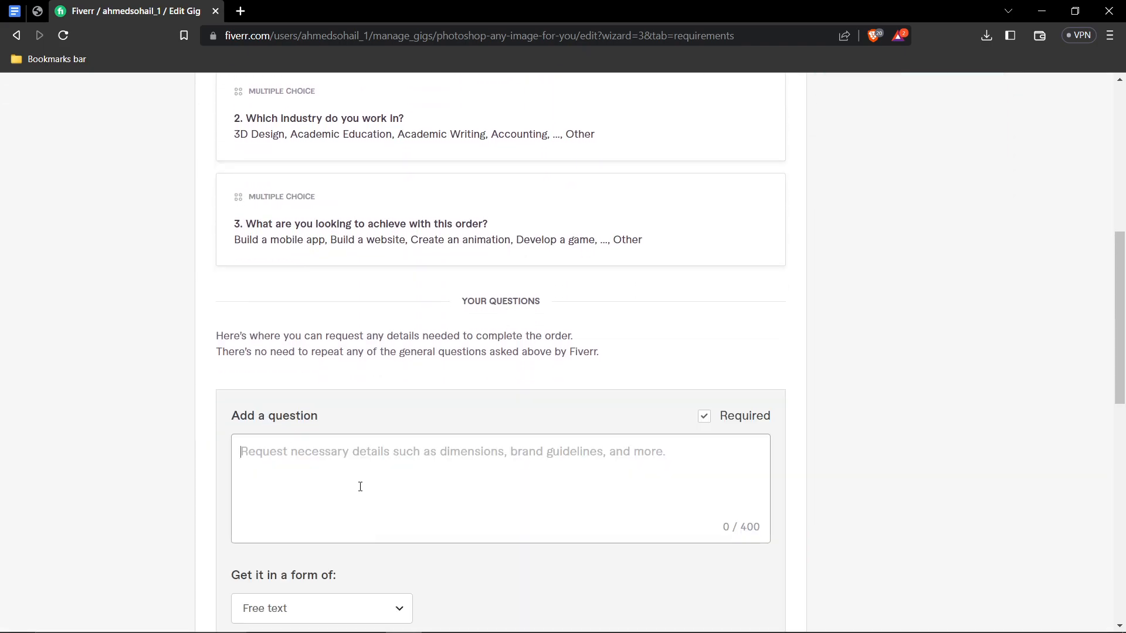
scroll(485, 458, down, 3)
text(What )
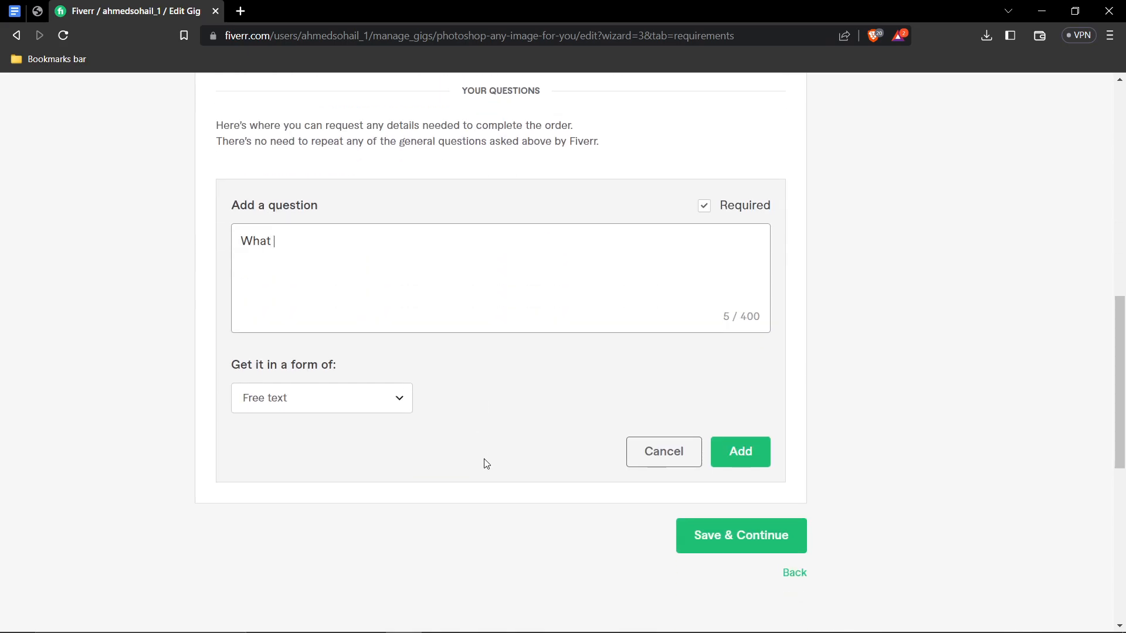
text(changes are needed o)
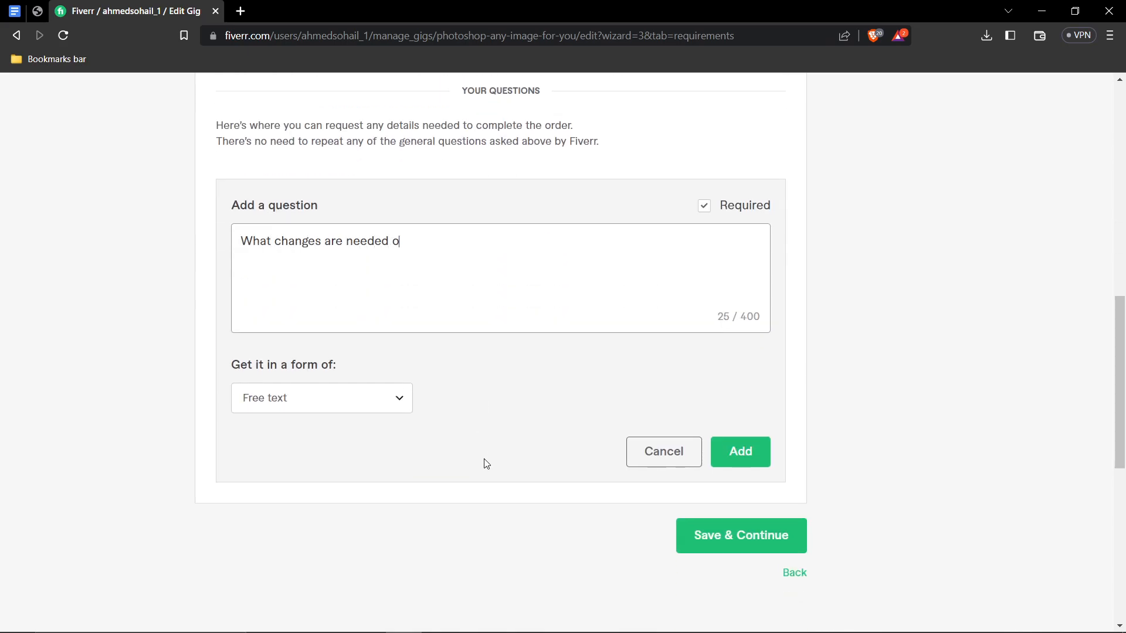
key(BackSpace)
text(to be done to)
key(BackSpace)
text(o the image)
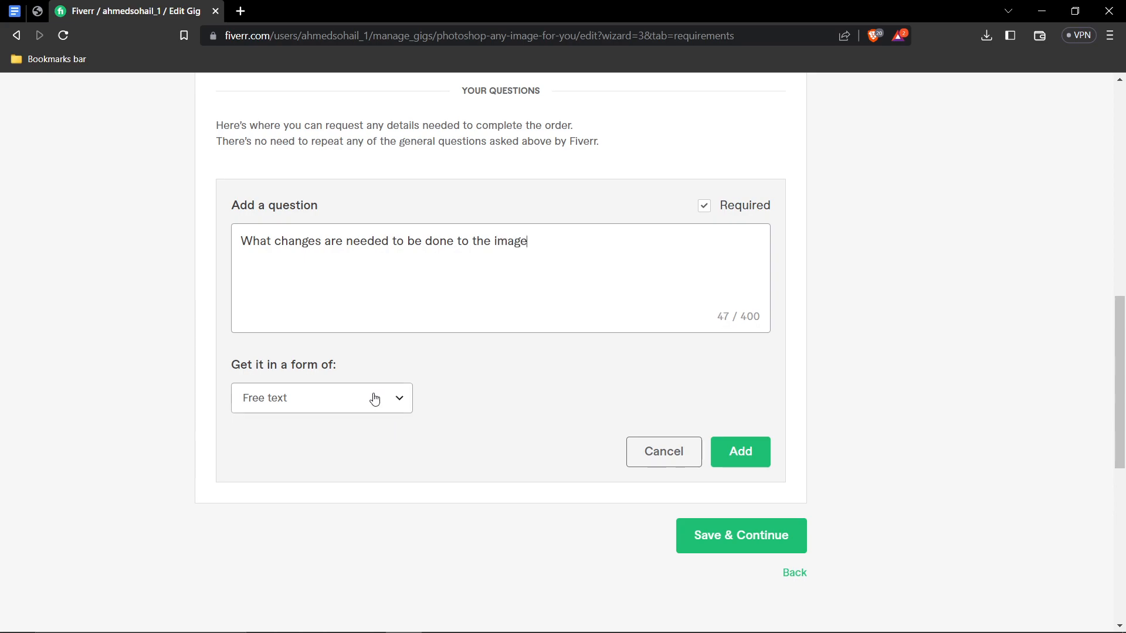
text(?)
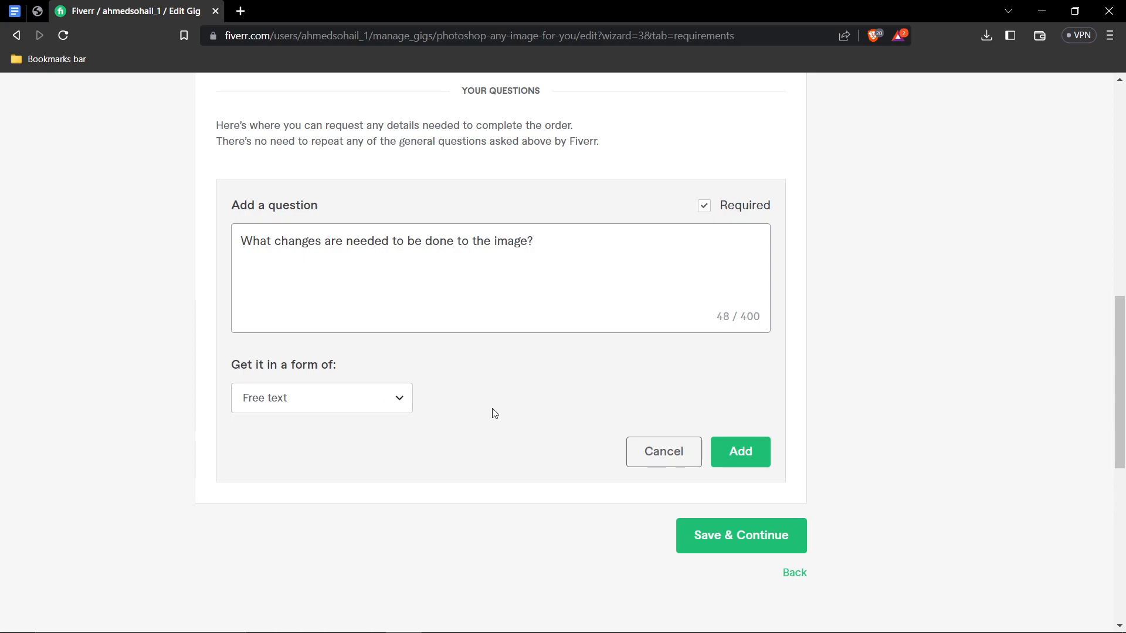
click(741, 452)
Step: Start a second required buyer question reading "What file format do you want the image in?"
click(287, 296)
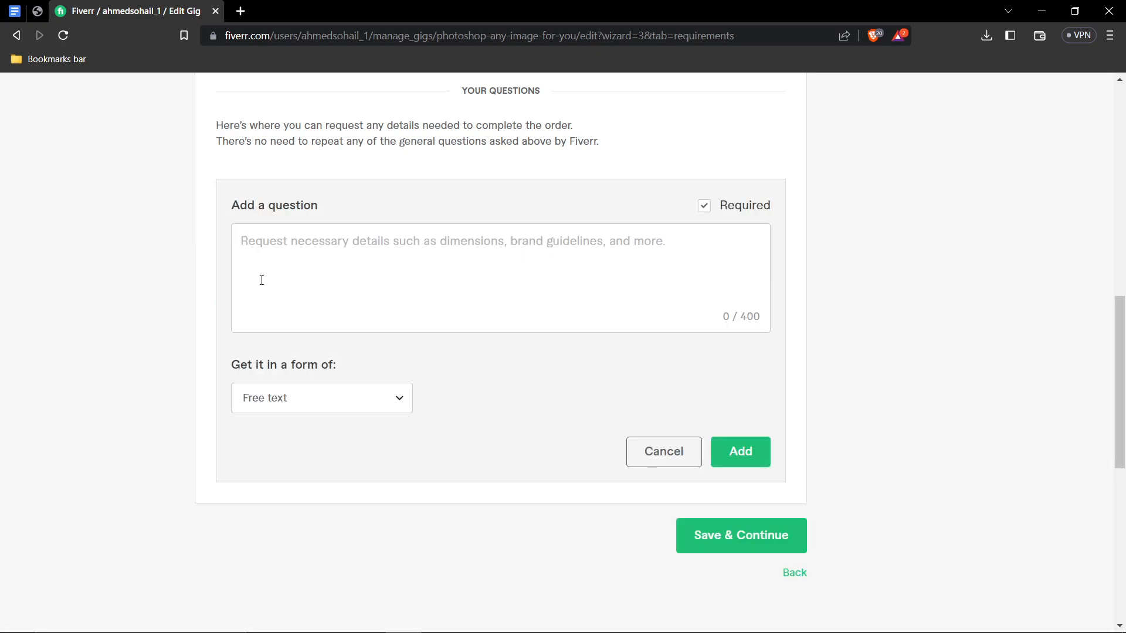
click(335, 277)
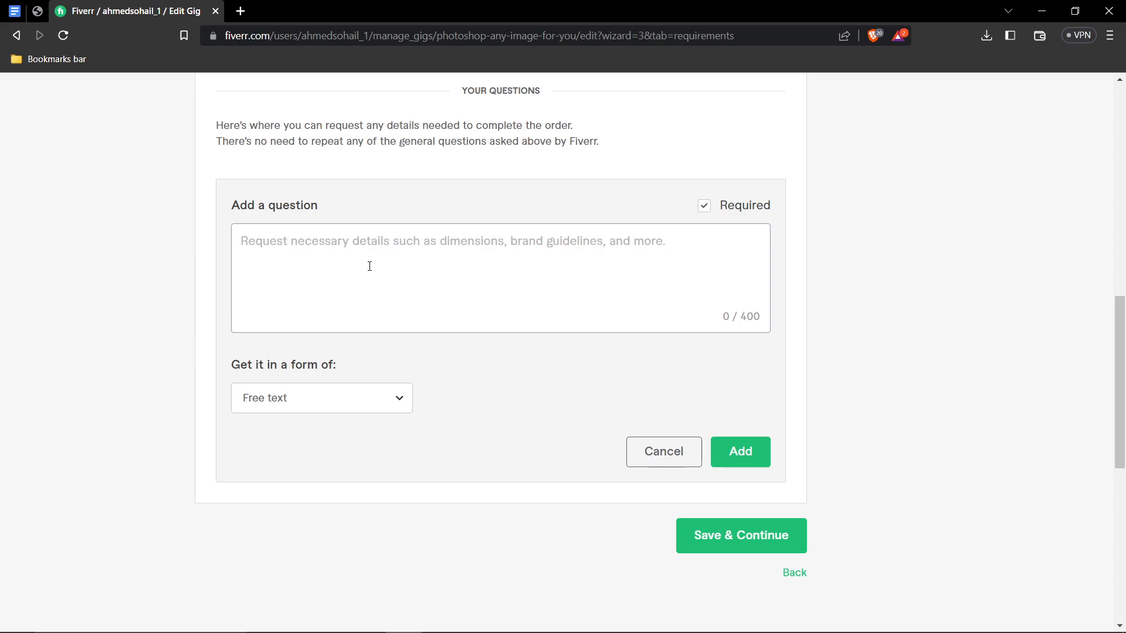
text(Do )
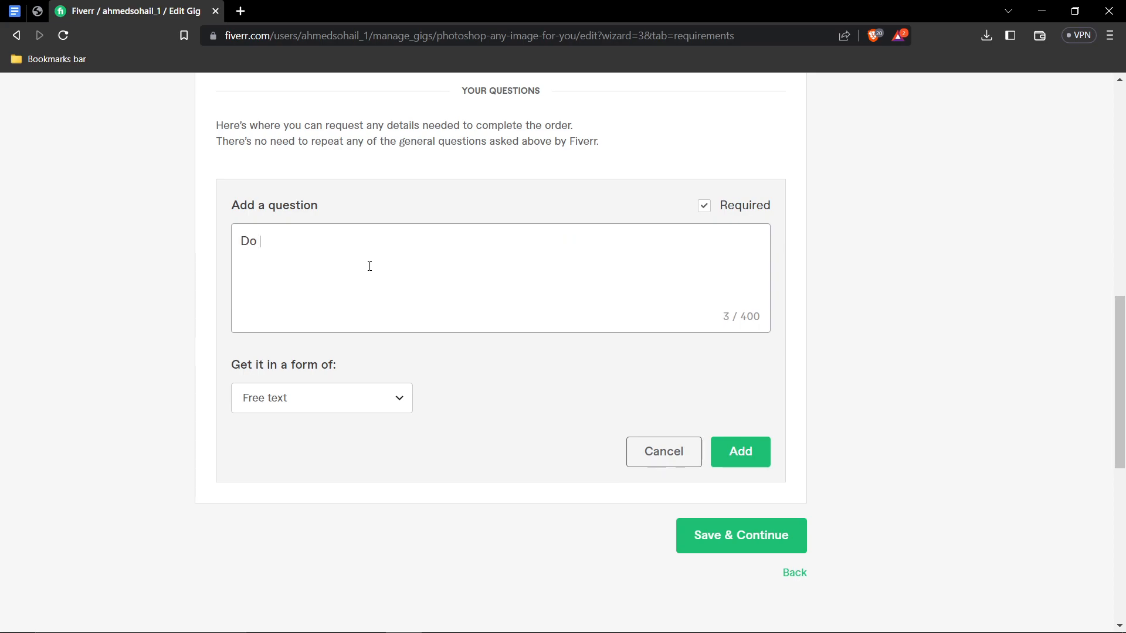
text(you want to)
key(ctrl+a)
key(BackSpace)
text(What file format )
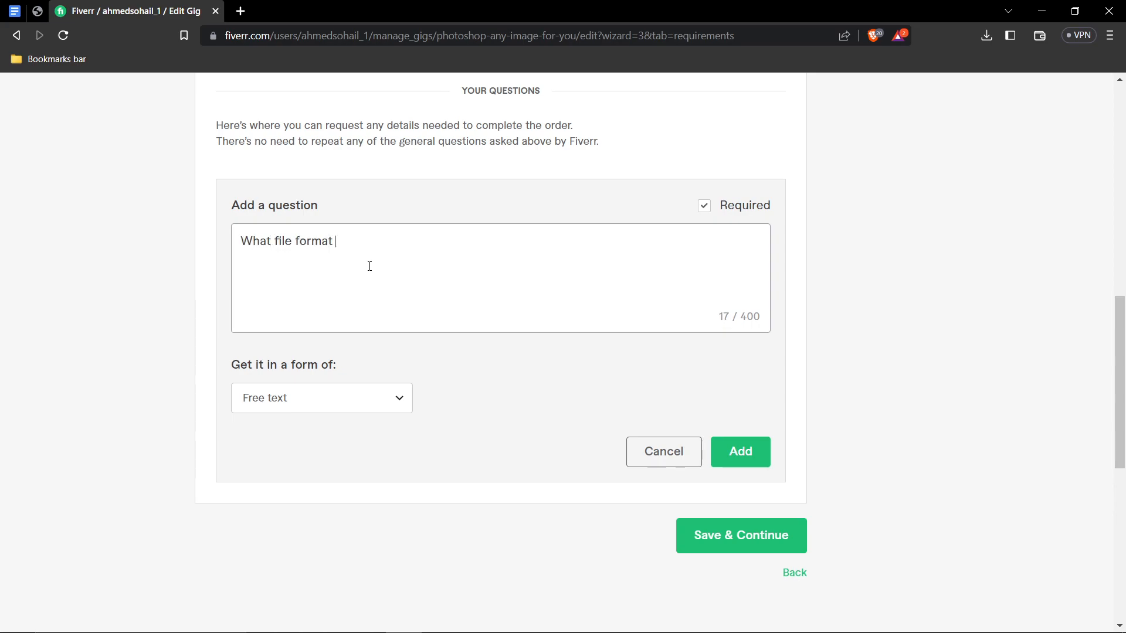
text(do you want the image in?)
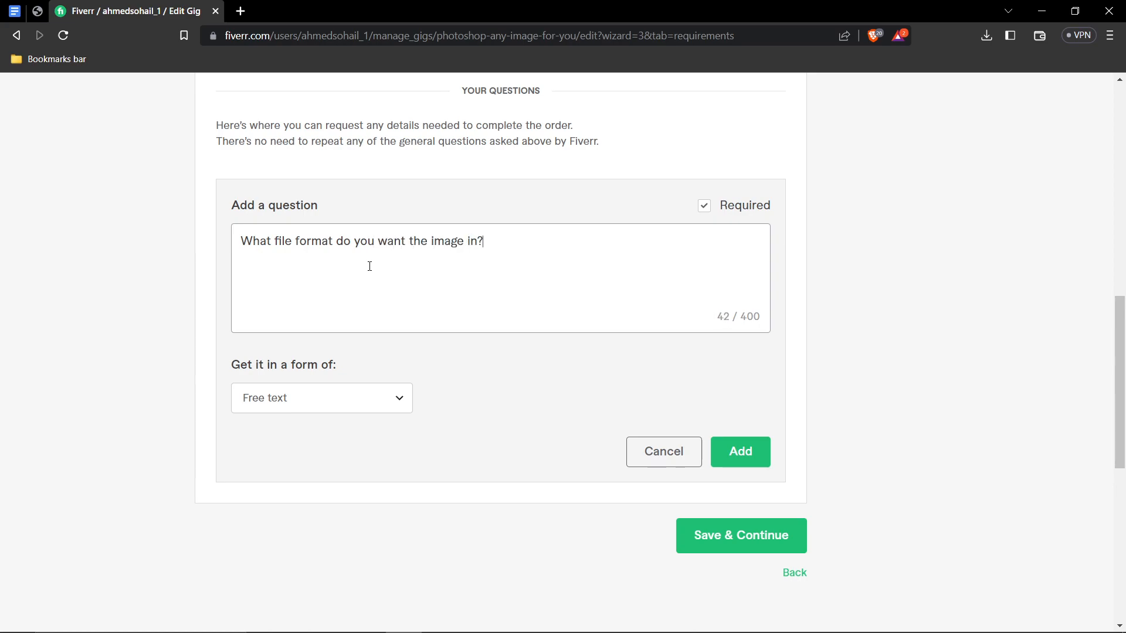
Step: Try a multiple-choice answer with the options PNG and JPG, and return the answer form to free text
click(352, 398)
click(326, 482)
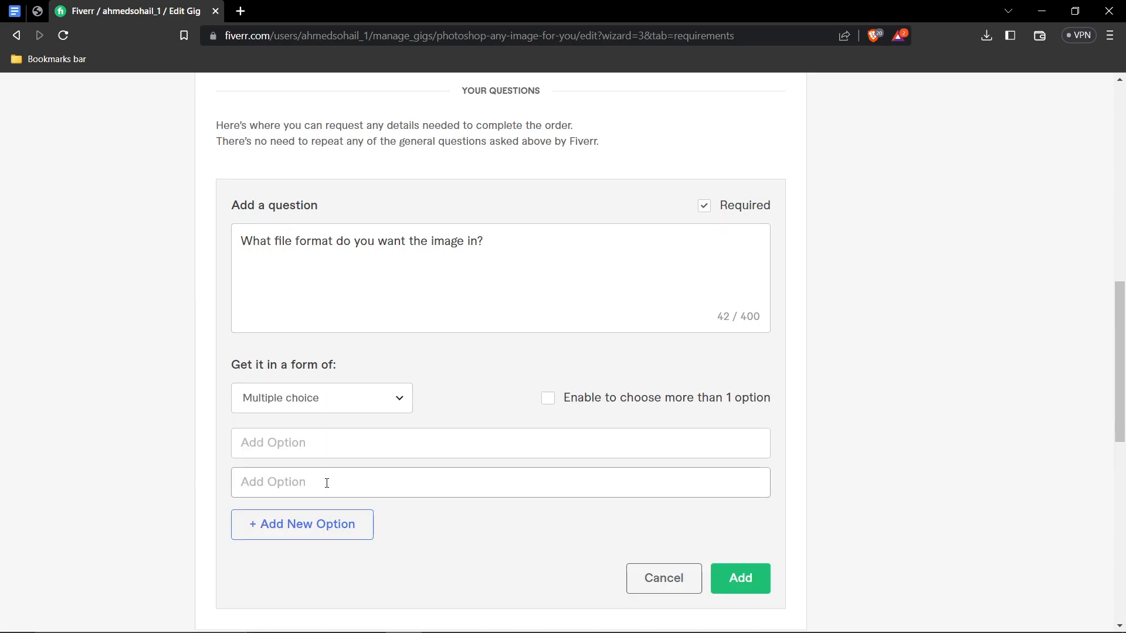
click(296, 443)
text(PNG)
click(291, 483)
text(JPG)
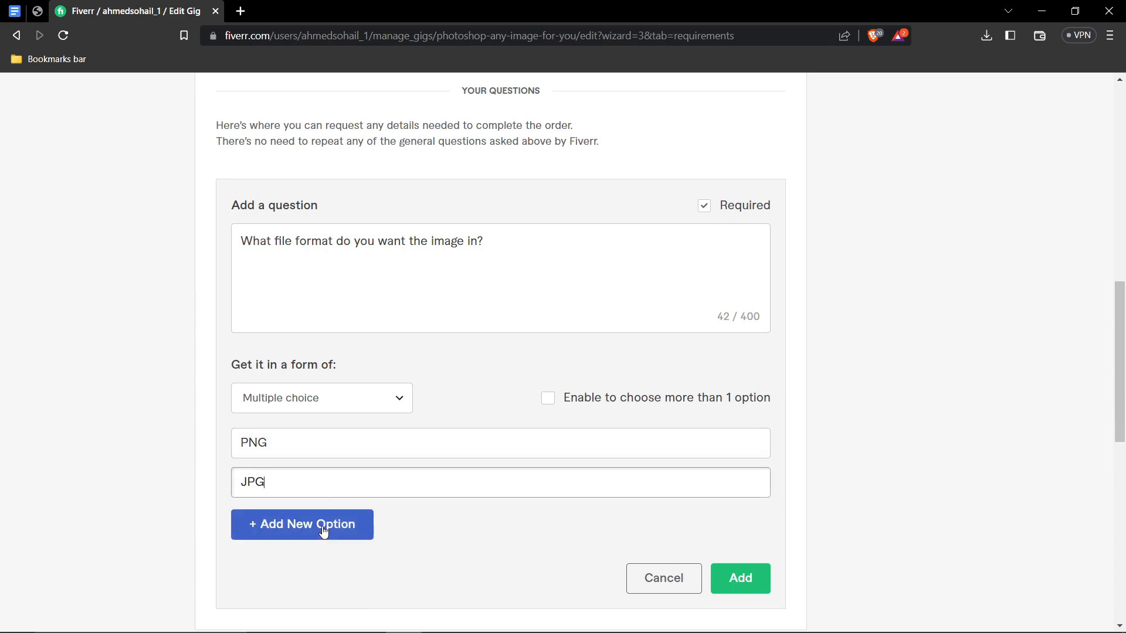
click(296, 410)
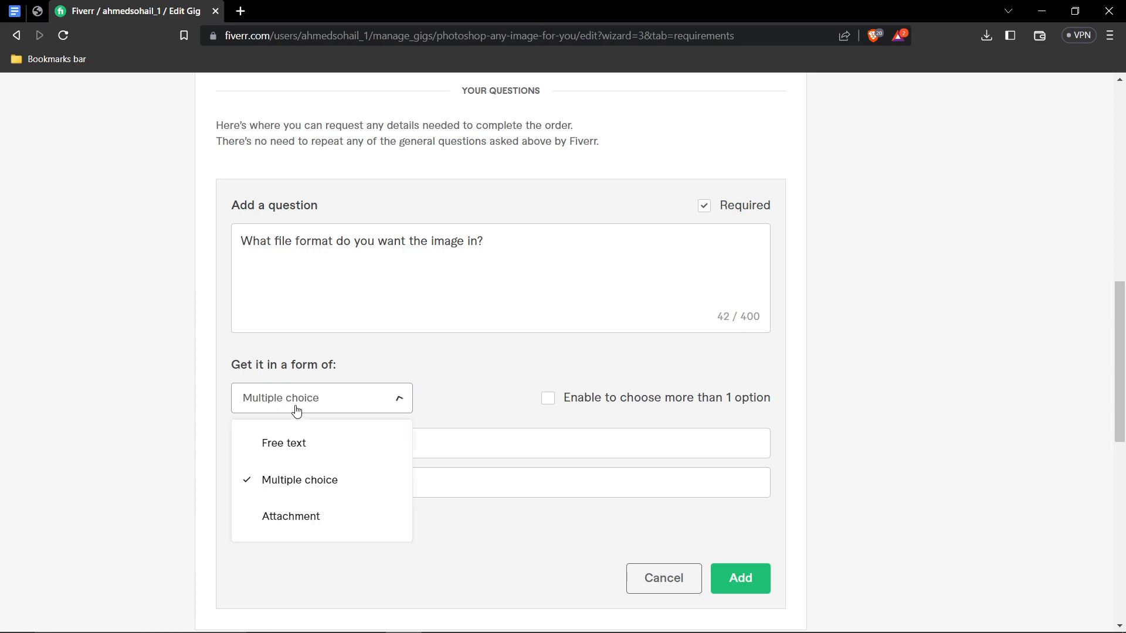
click(294, 445)
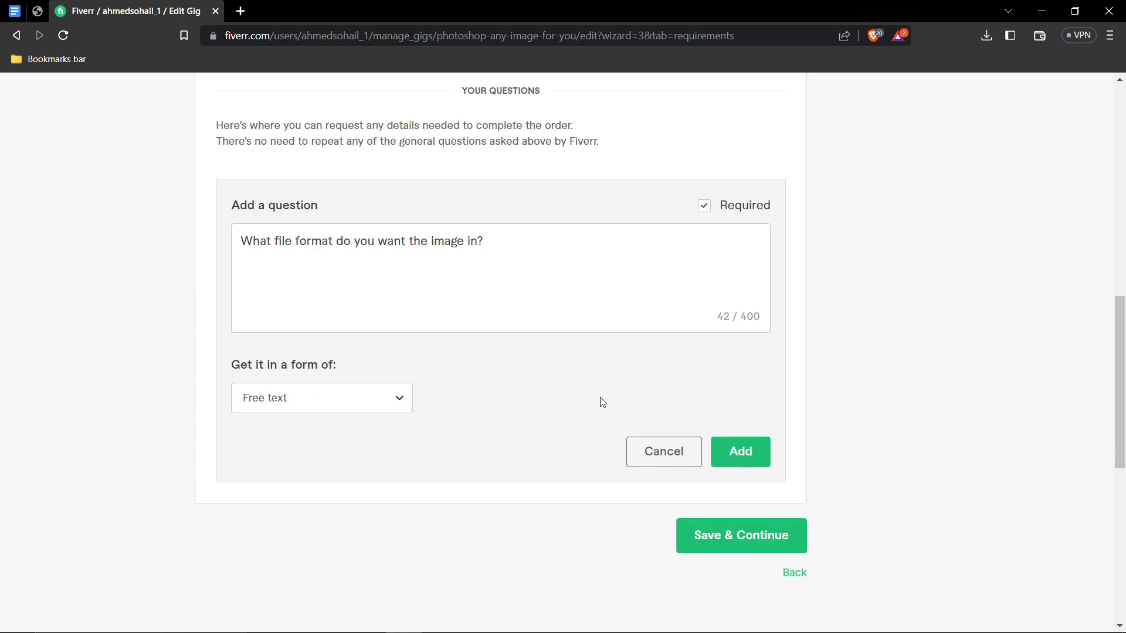
Step: Add the file format question to the buyer questions and save the requirements to continue to the gallery
click(745, 454)
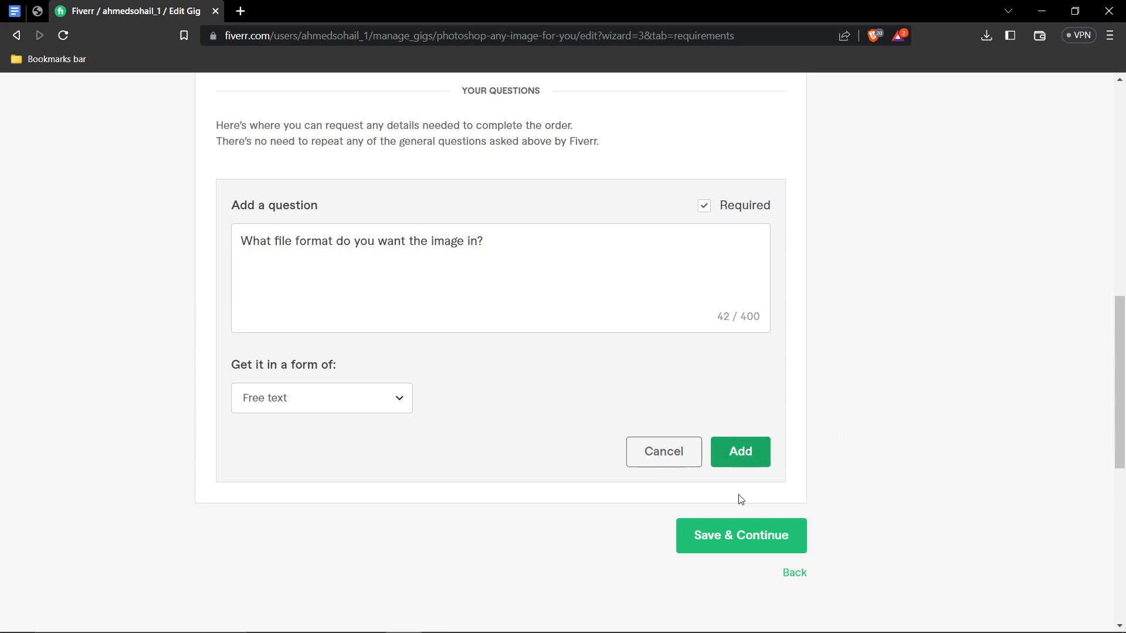
click(739, 451)
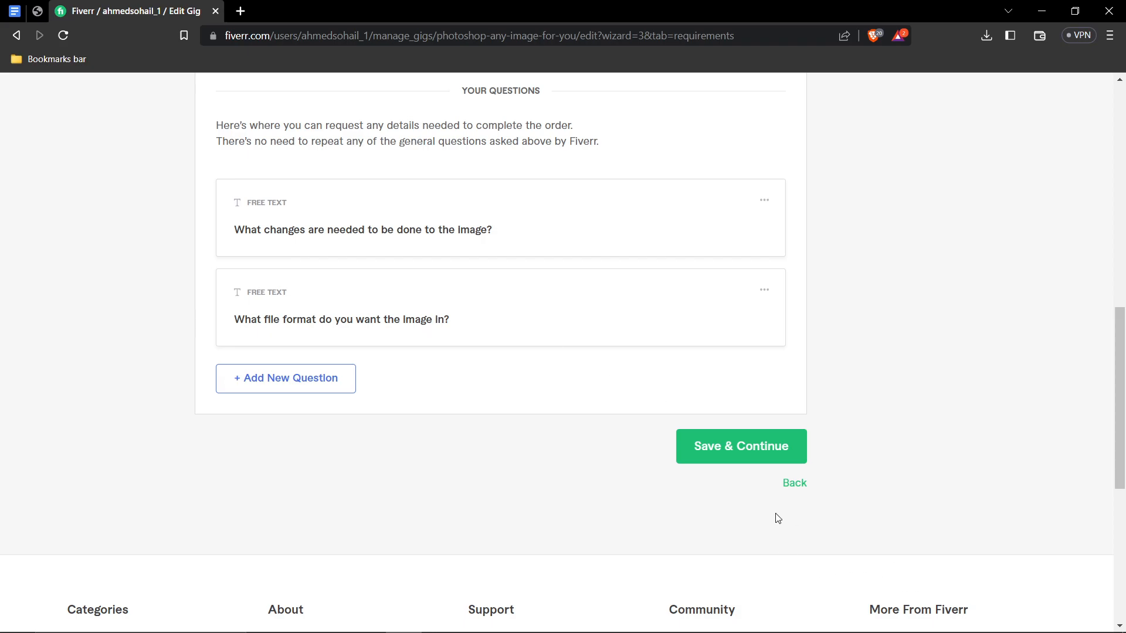
scroll(461, 379, up, 3)
scroll(457, 380, down, 7)
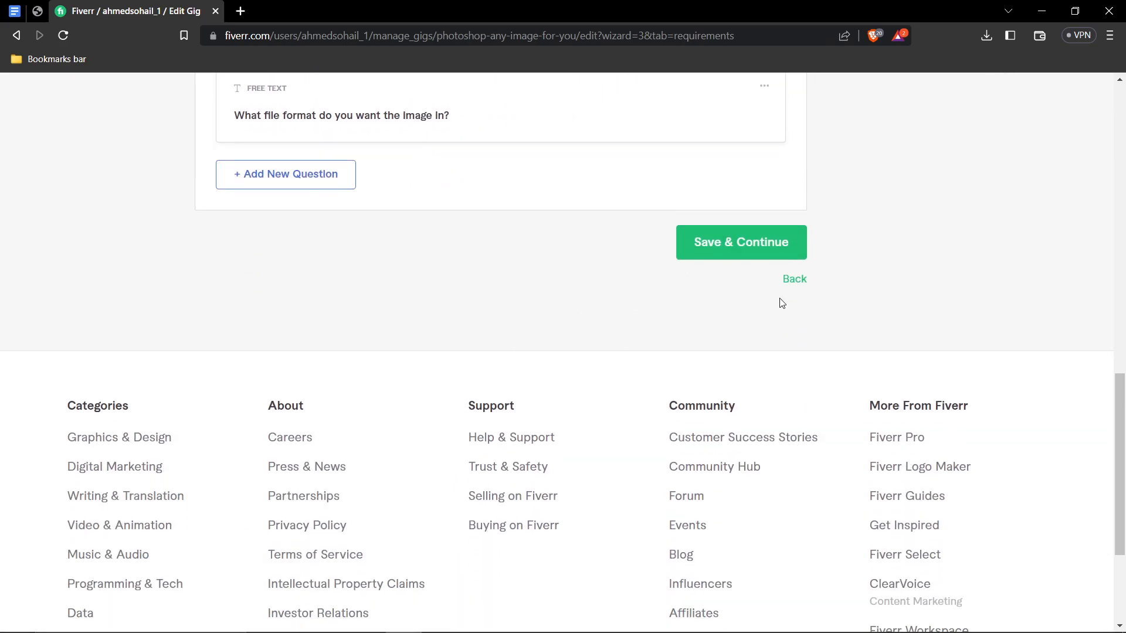
click(744, 254)
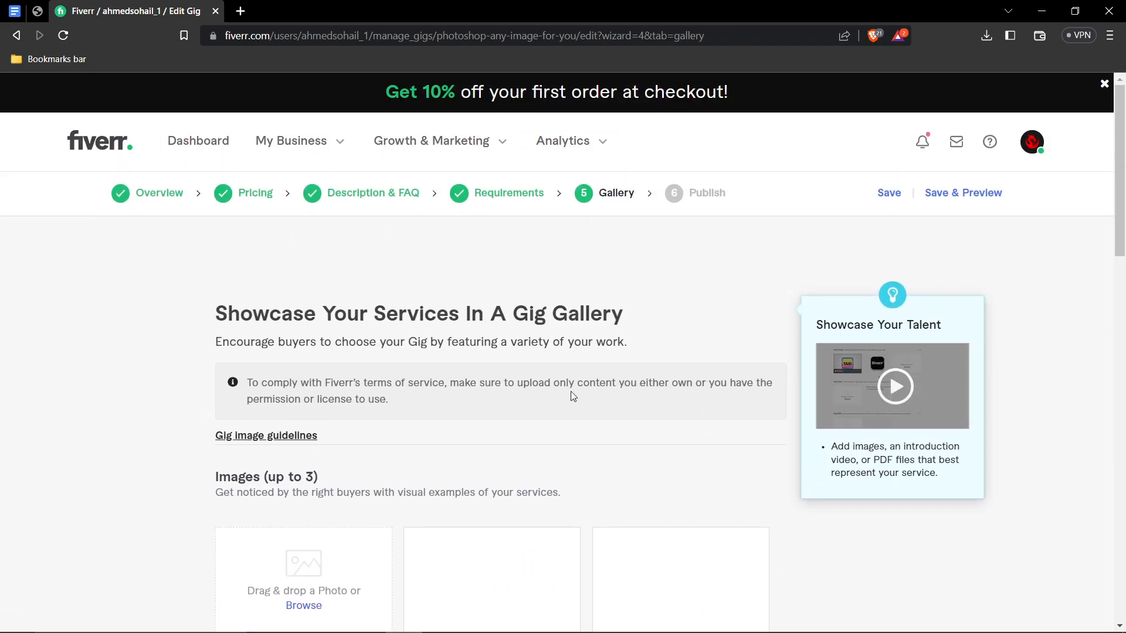
Step: Examine the gallery's upload sections and guidelines for images, video and PDF documents
scroll(573, 397, down, 3)
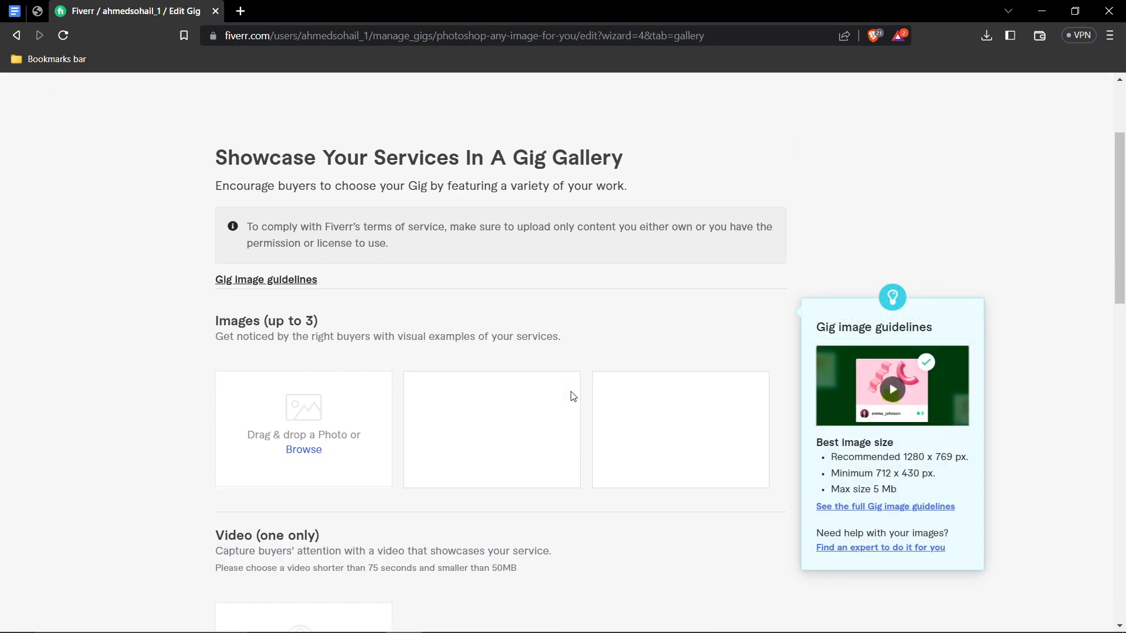
scroll(572, 396, up, 1)
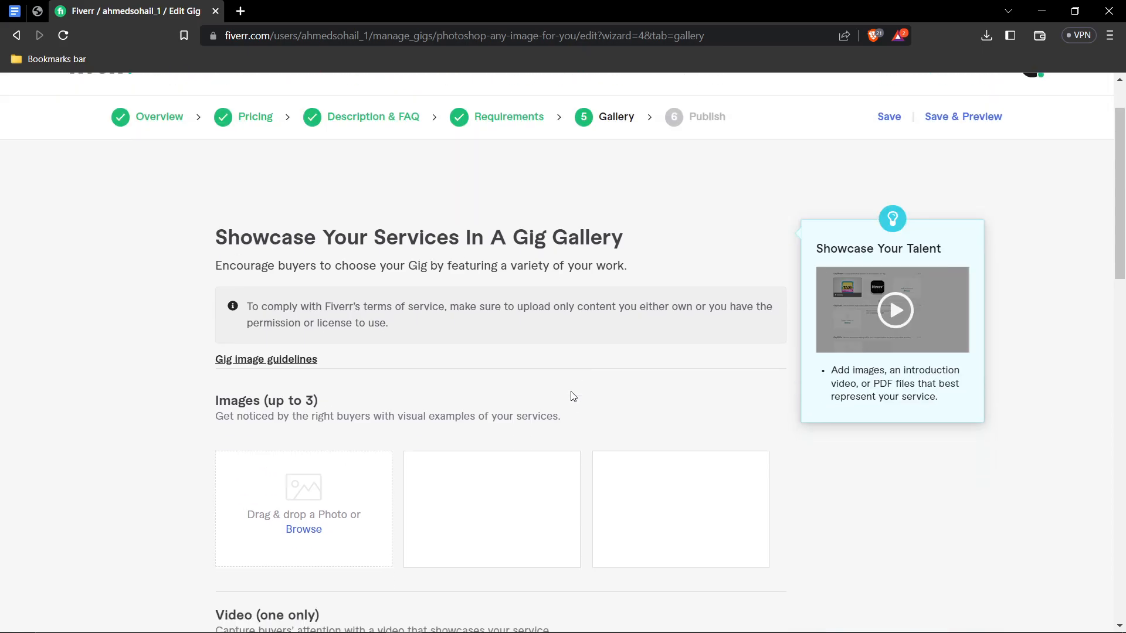
scroll(573, 396, down, 5)
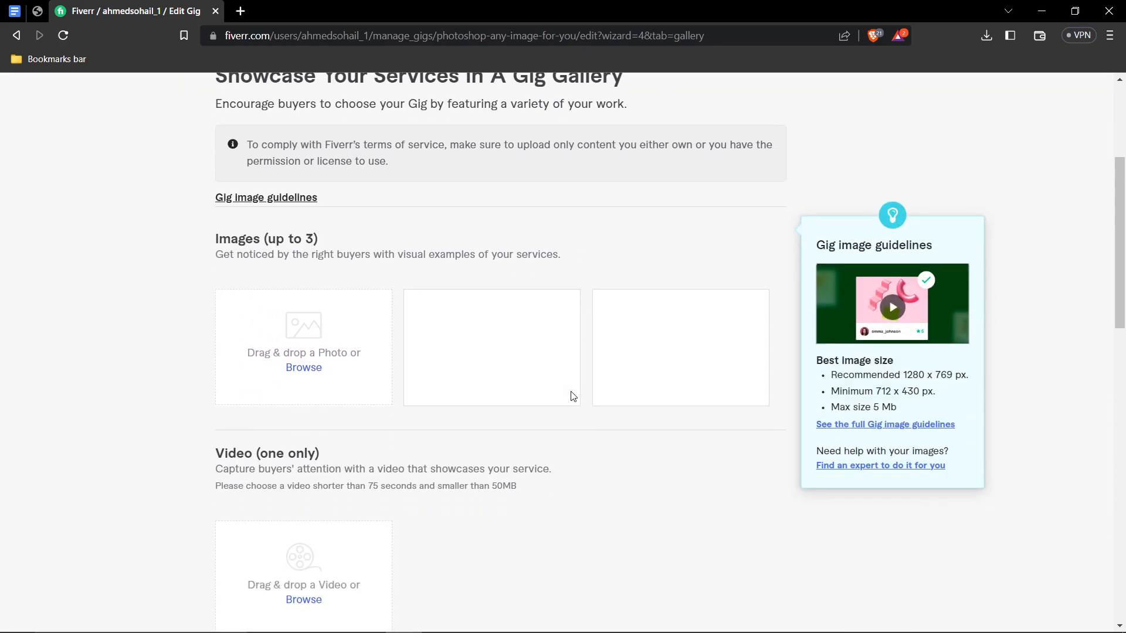
scroll(573, 396, up, 2)
scroll(573, 394, down, 1)
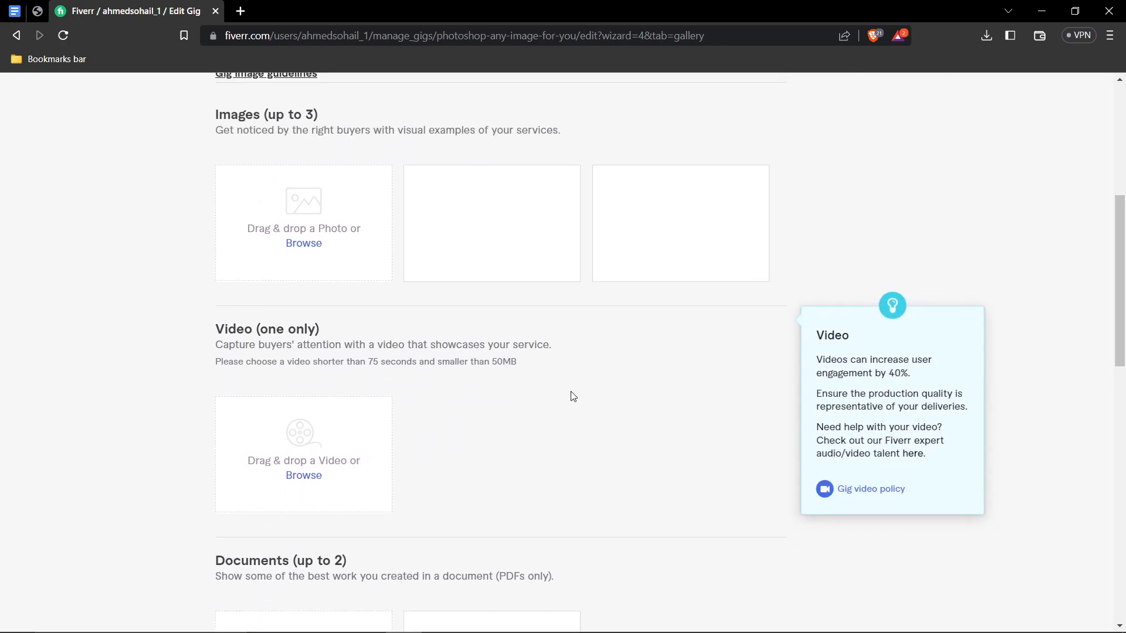
scroll(391, 190, up, 1)
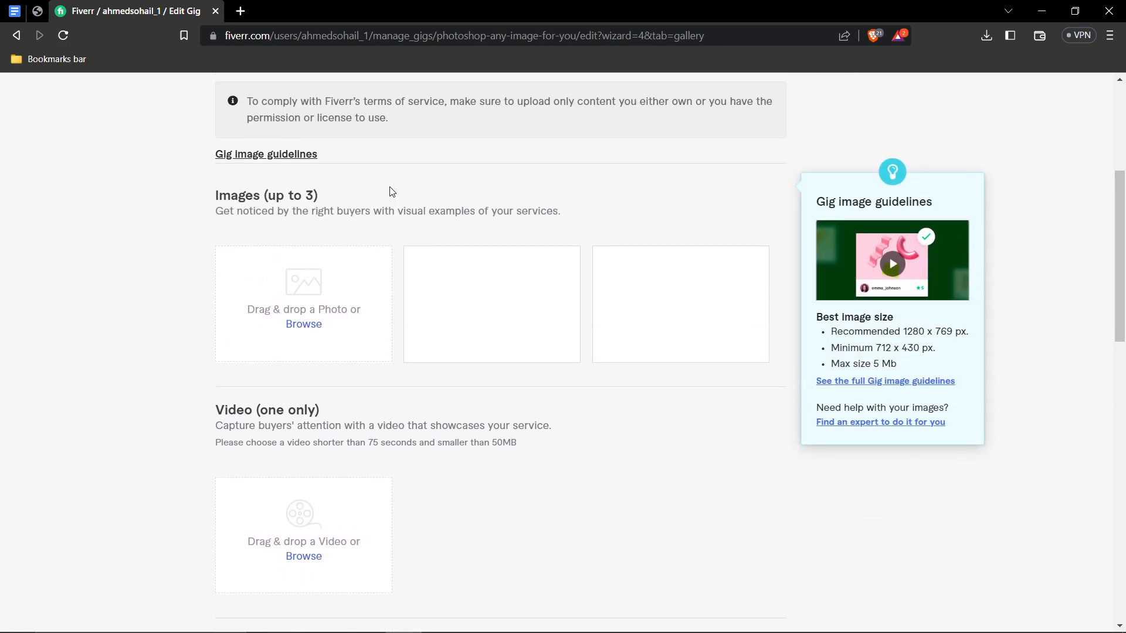
scroll(390, 189, down, 4)
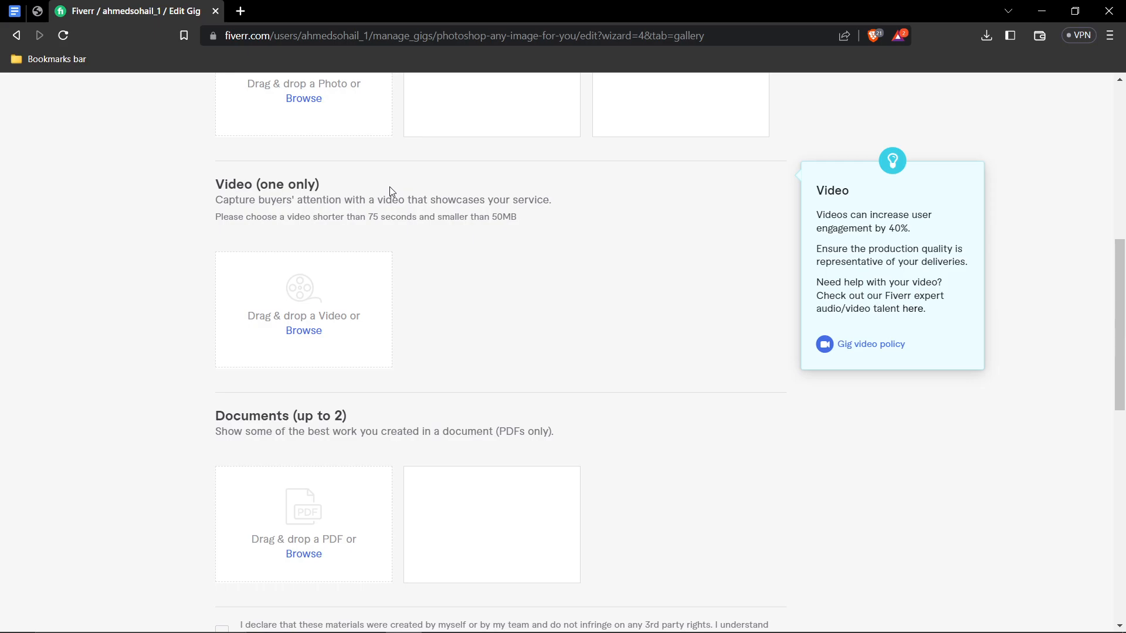
scroll(390, 189, up, 5)
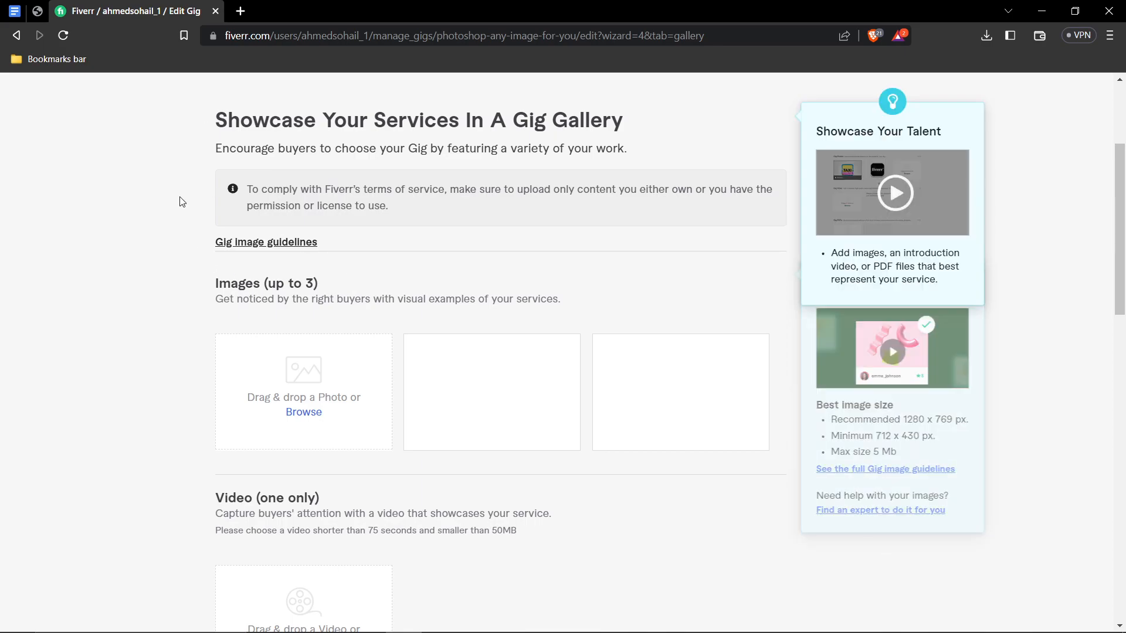
Step: Download the "Professional Photoshop Service" image from the other open page
click(41, 10)
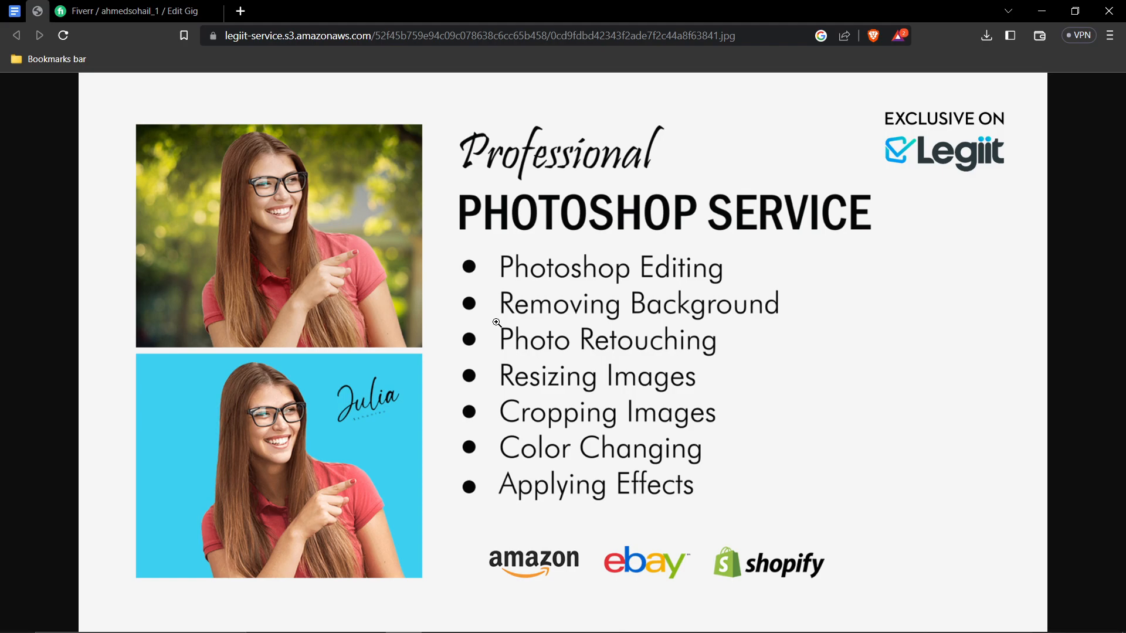
right_click(607, 320)
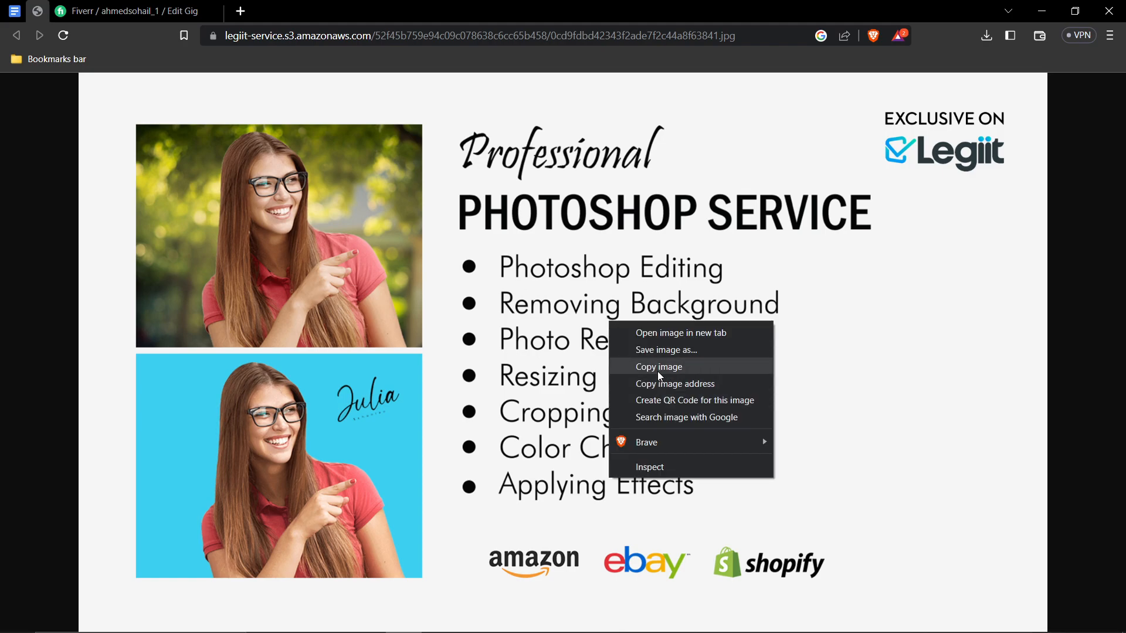
click(674, 350)
key(Return)
Step: Return to the gig gallery and upload the downloaded Photoshop service picture as its first image
click(136, 11)
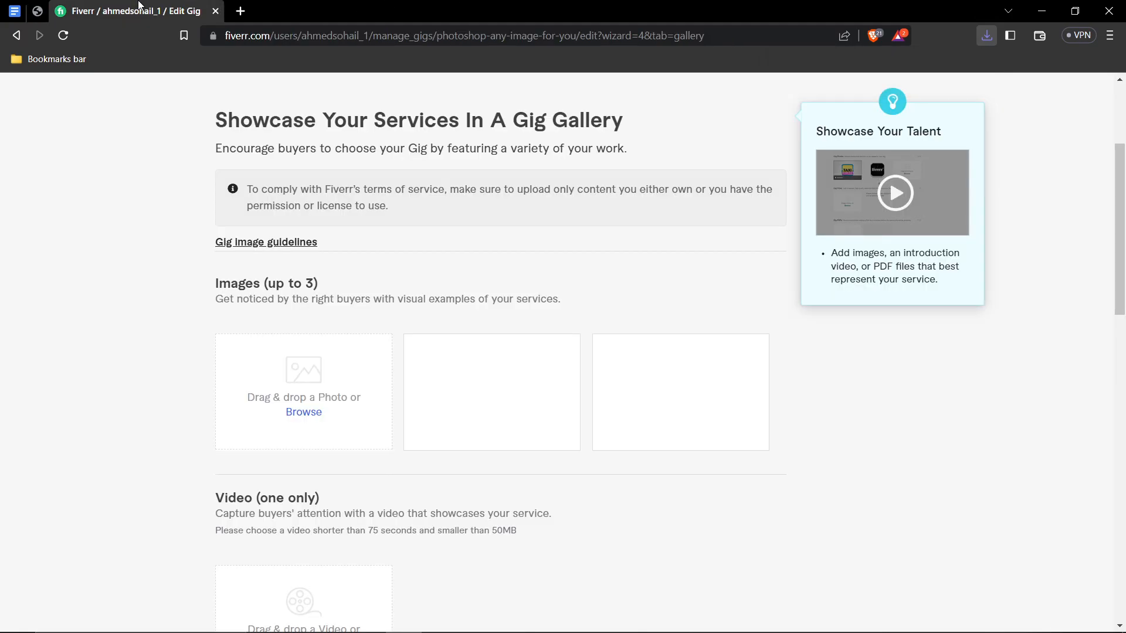
click(987, 35)
drag(856, 102, 336, 406)
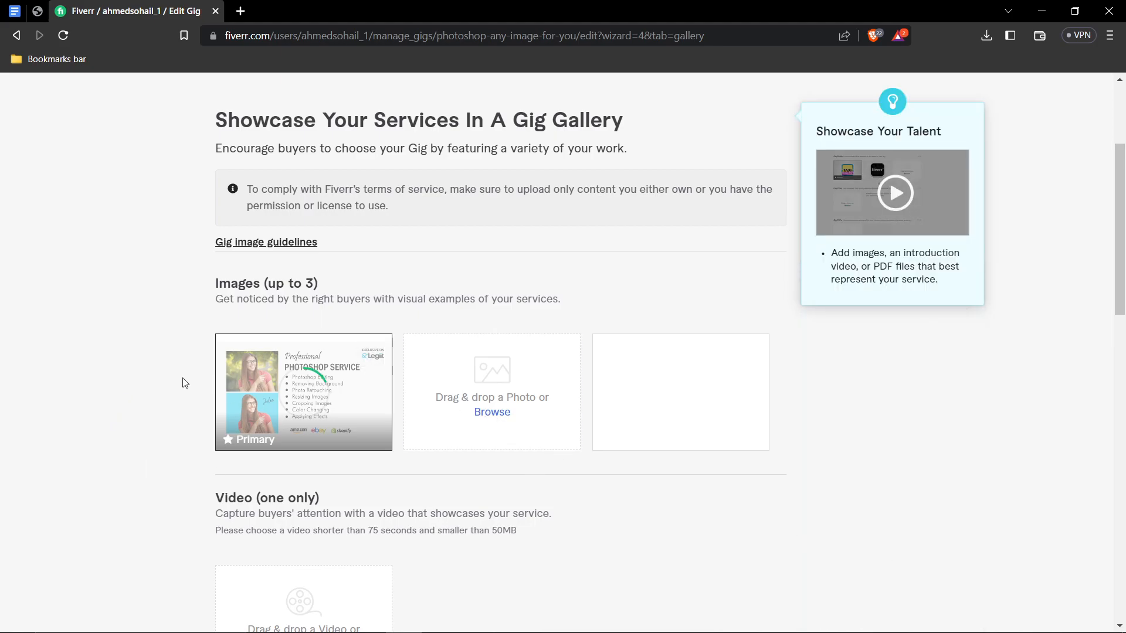
Step: Accept the declaration of ownership without adding a video or documents, and save the gallery to continue to publishing
scroll(185, 383, down, 2)
scroll(185, 383, down, 2)
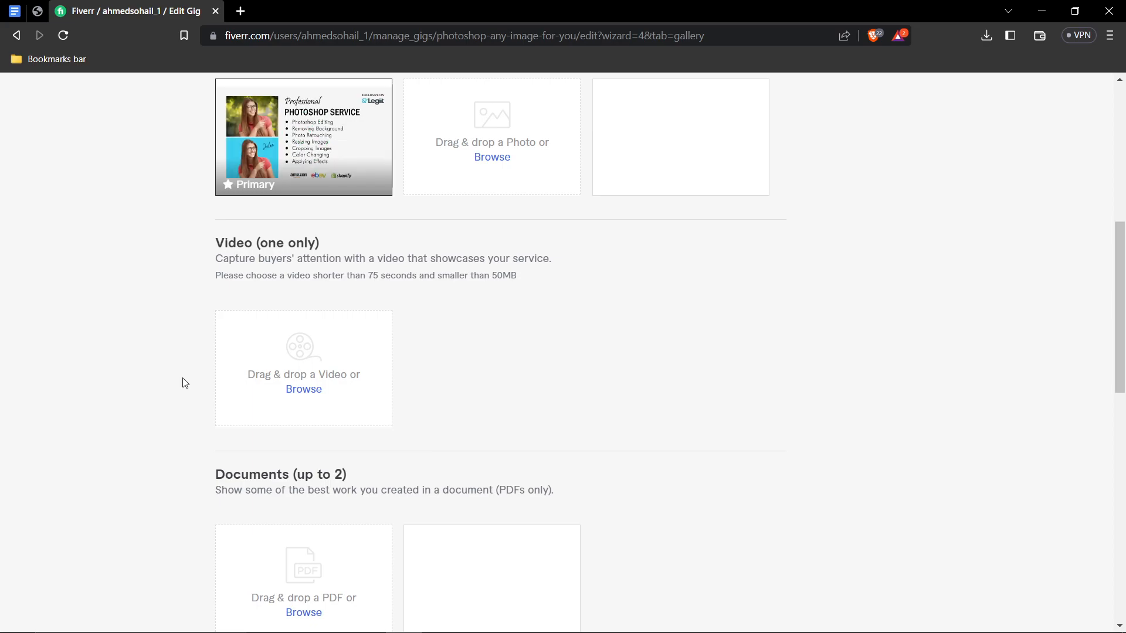
mouse_move(395, 291)
scroll(206, 160, down, 5)
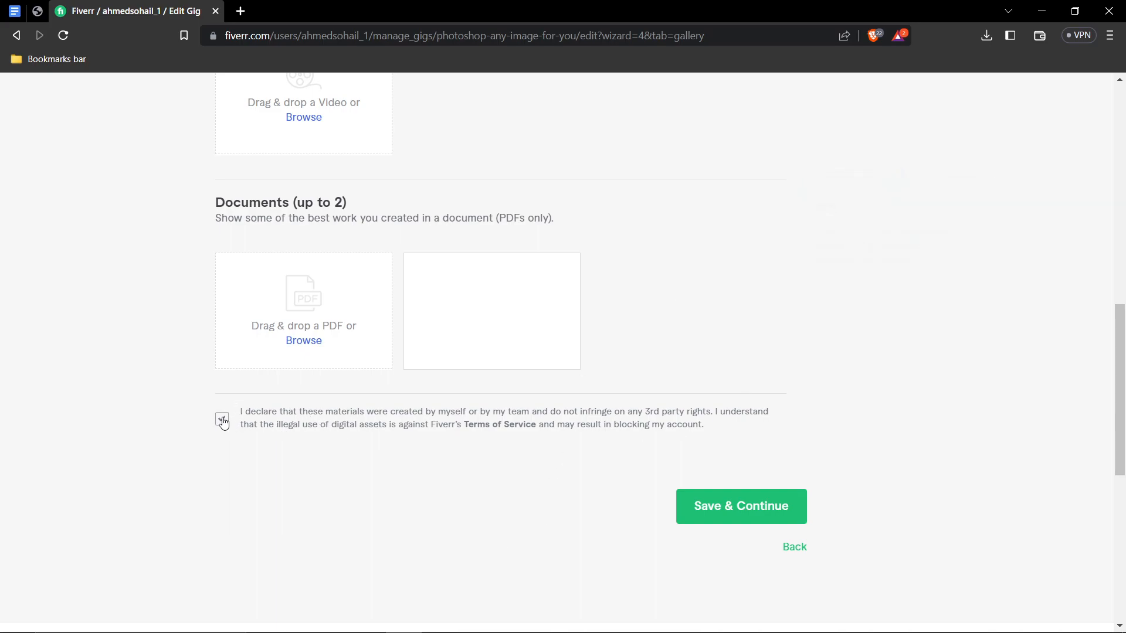
click(758, 509)
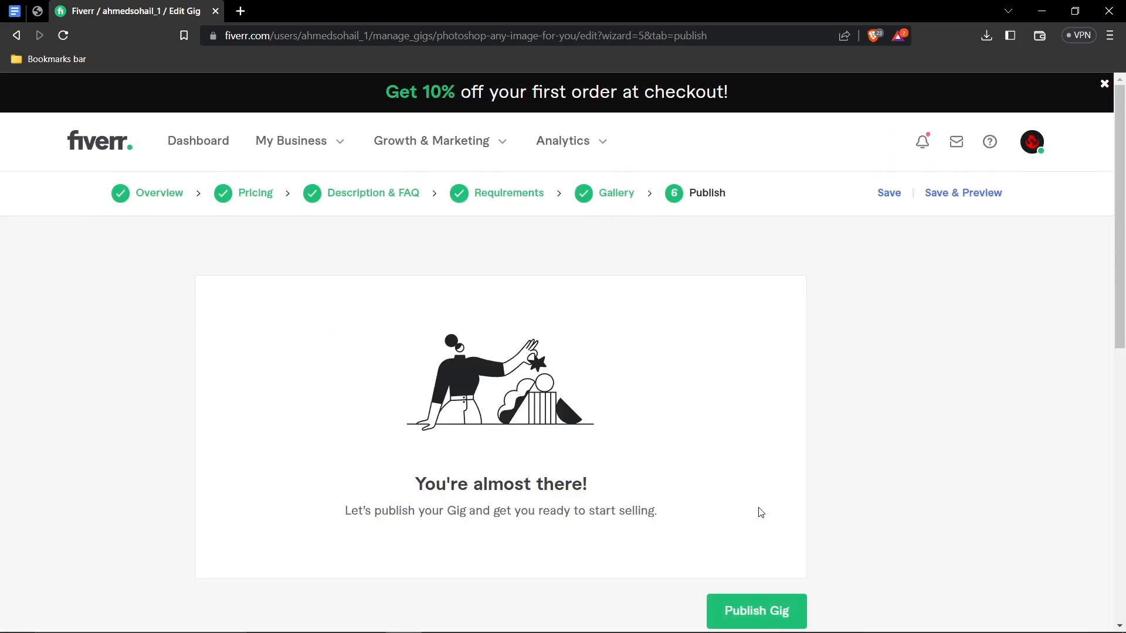
Step: Publish the completed gig
scroll(760, 513, down, 3)
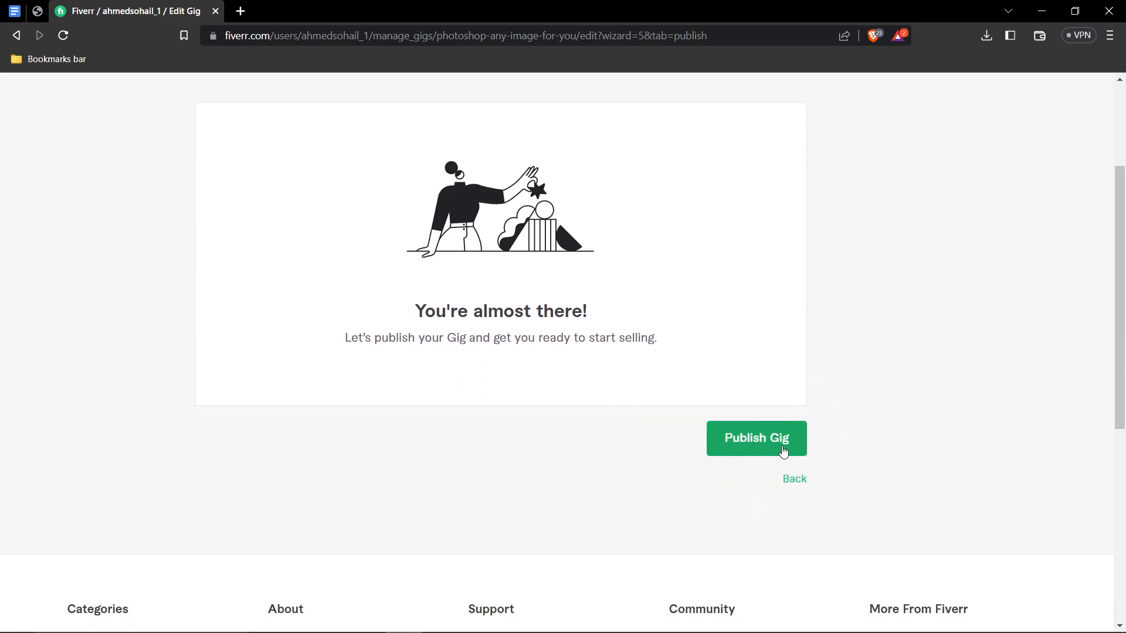
click(763, 452)
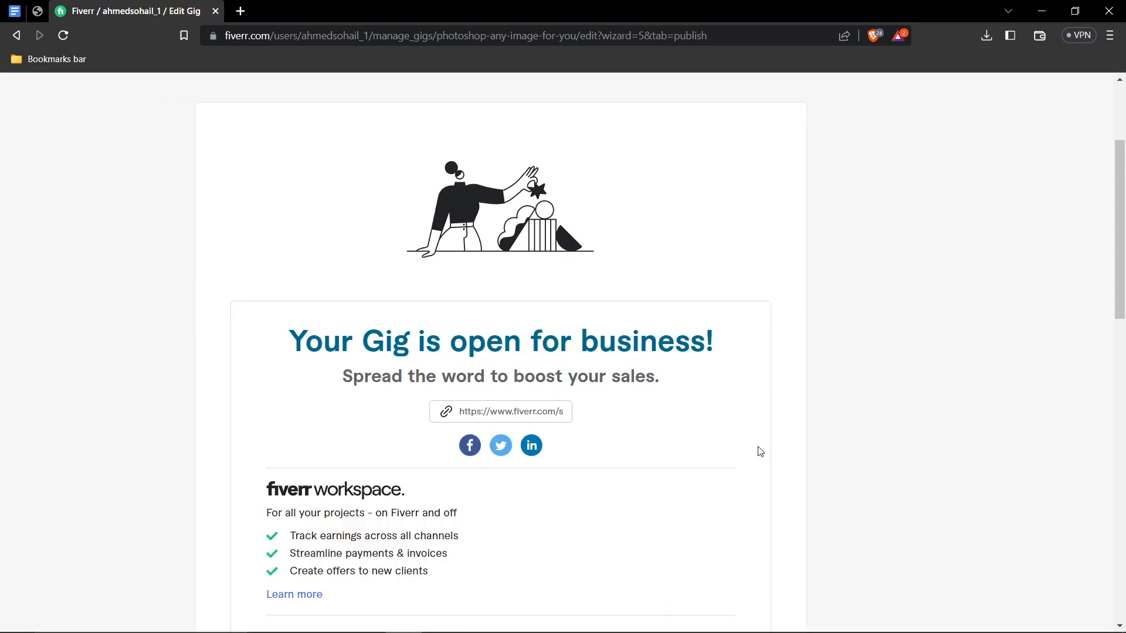